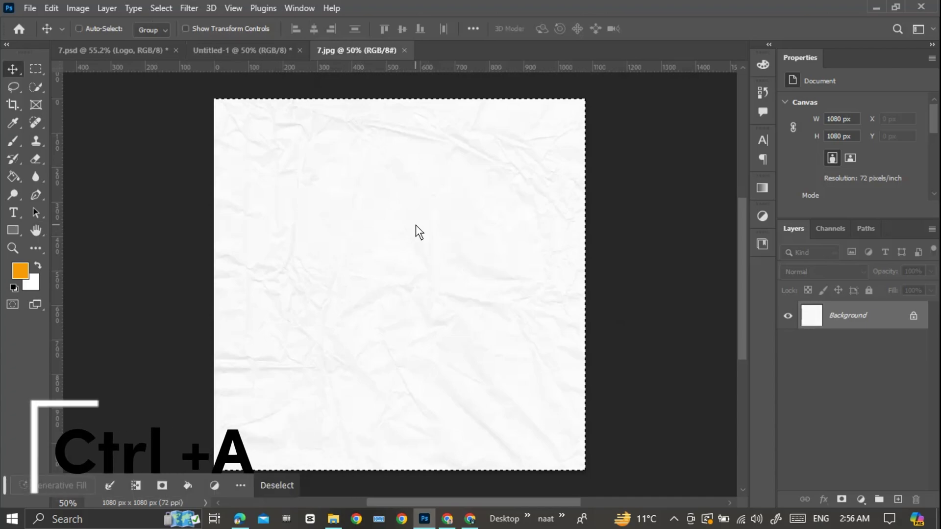
Copy the selected crumpled-paper texture from 7.jpg into Untitled-1 as a new layer covering the canvas and lock that layer
key("ctrl+c")
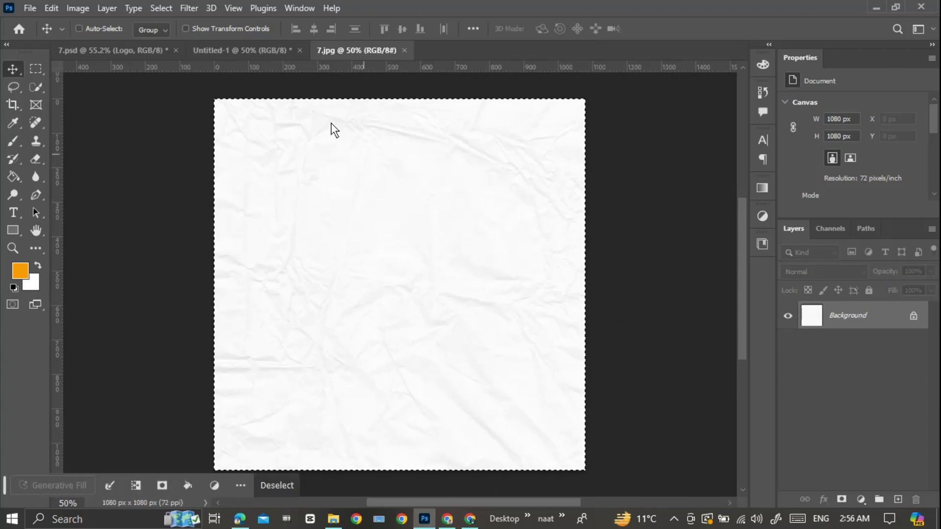
left_click(263, 58)
key("ctrl+v")
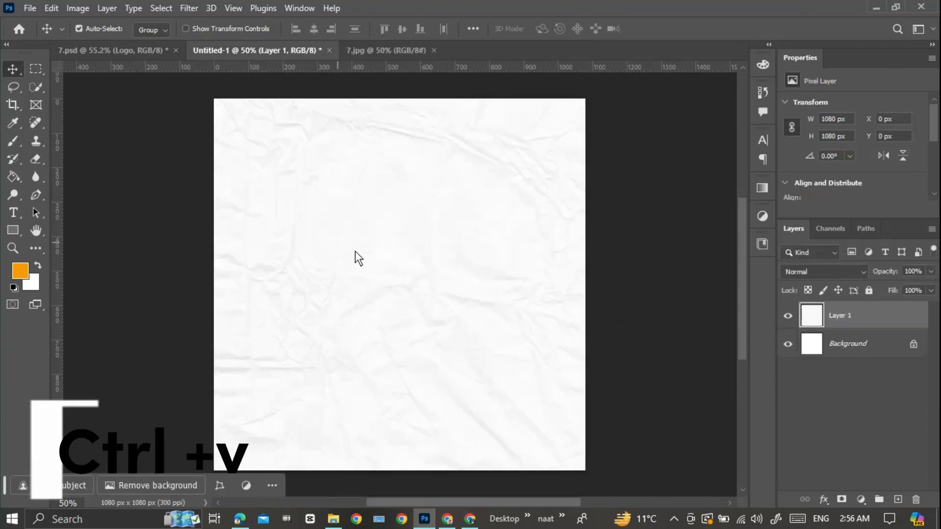
left_click(413, 289)
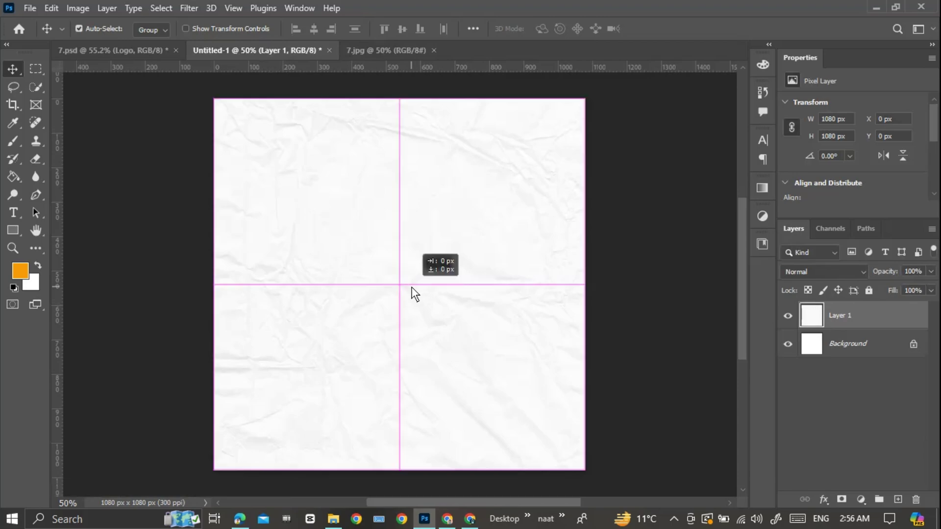
left_click(869, 290)
left_click(471, 281)
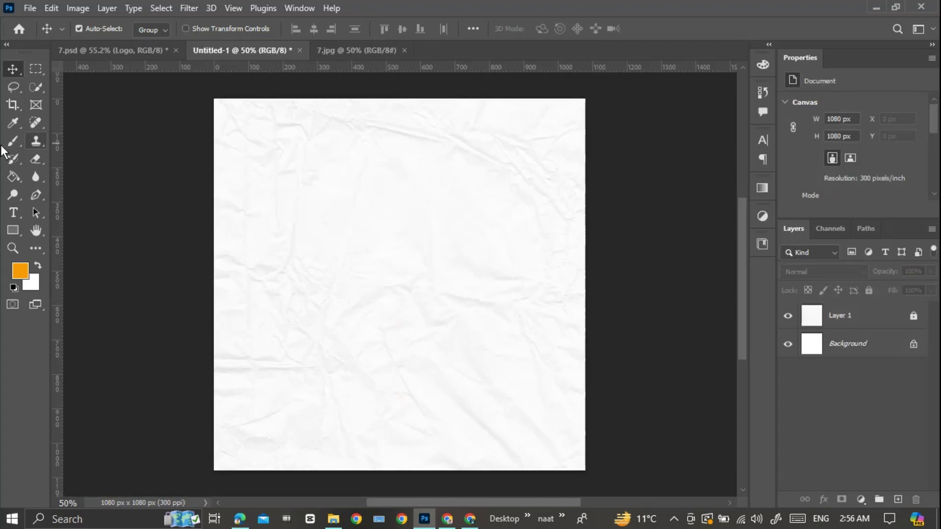
Start a new guide layout with margins for the canvas and set the top margin to 30 px
left_click(11, 231)
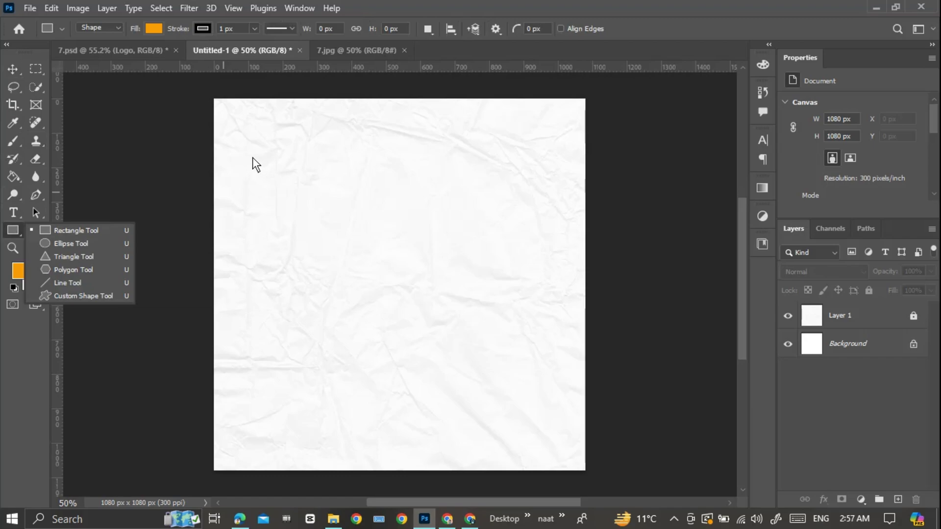
key("v")
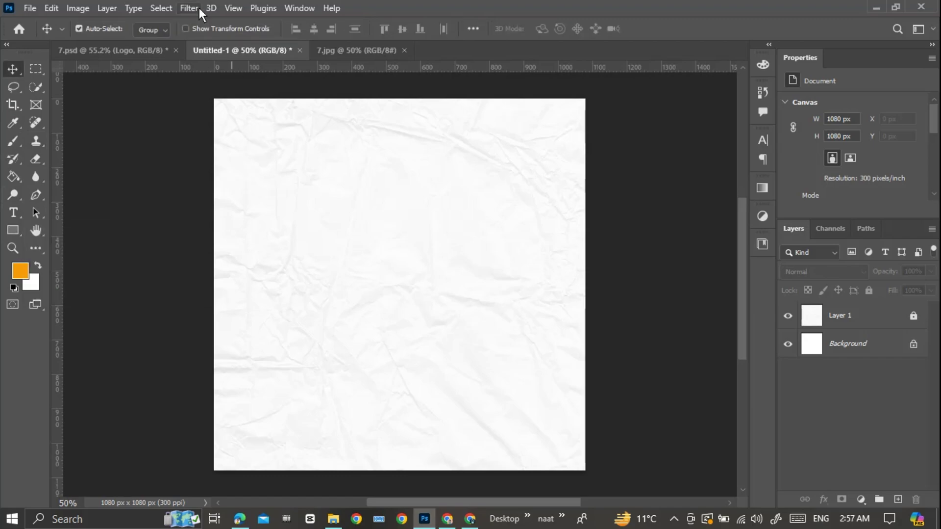
left_click(232, 8)
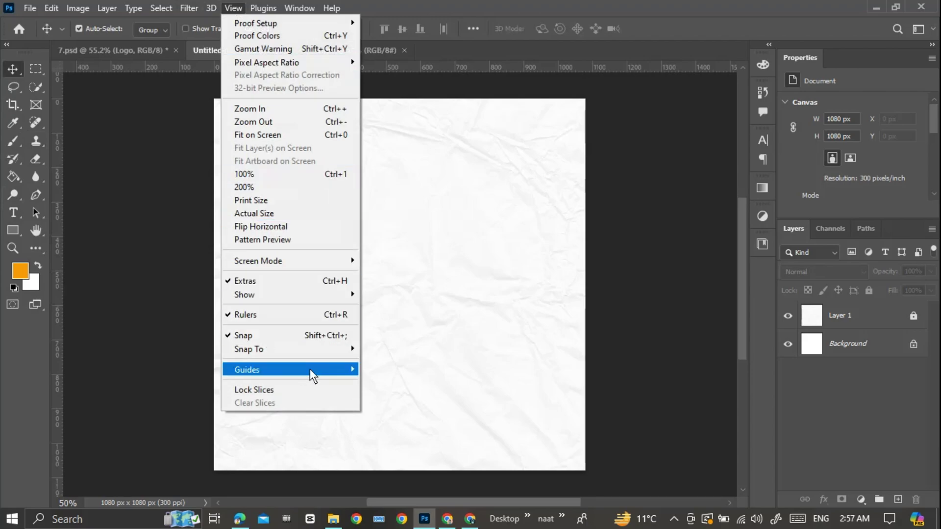
mouse_move(310, 368)
left_click(413, 459)
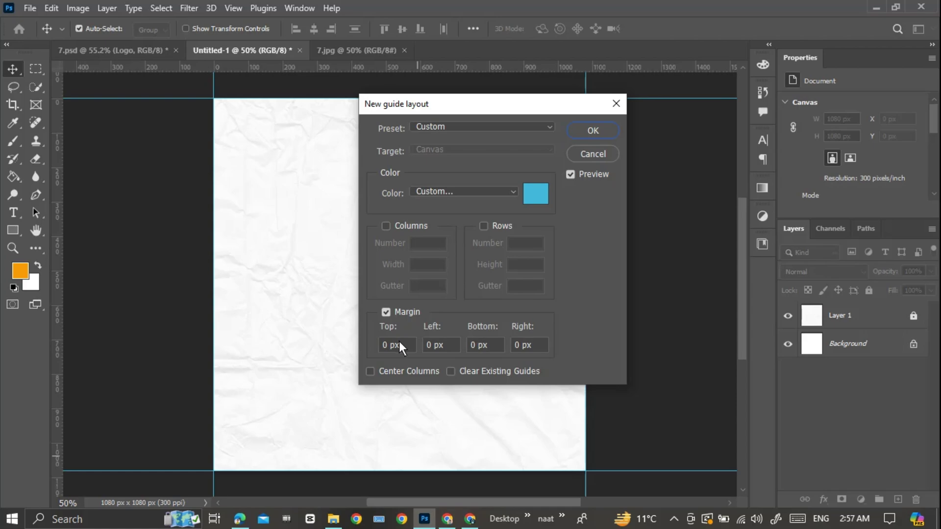
left_click(387, 344)
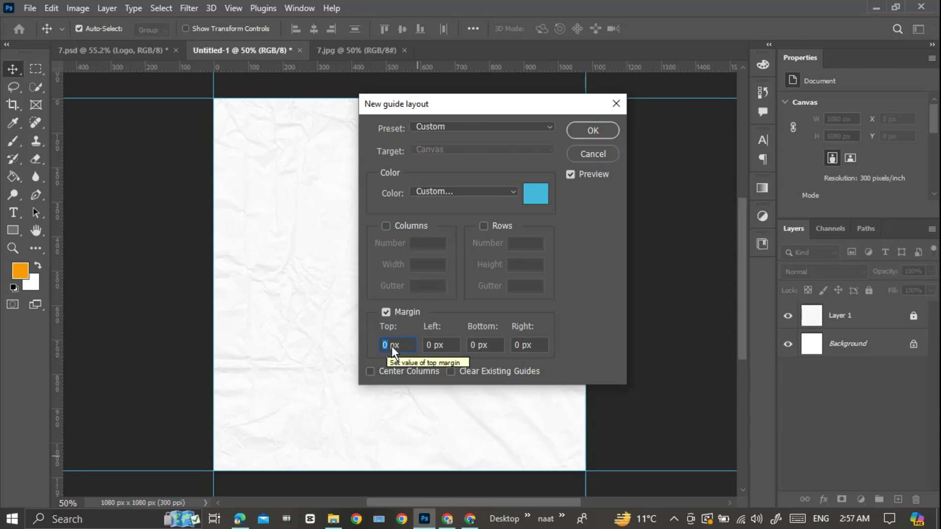
type("20")
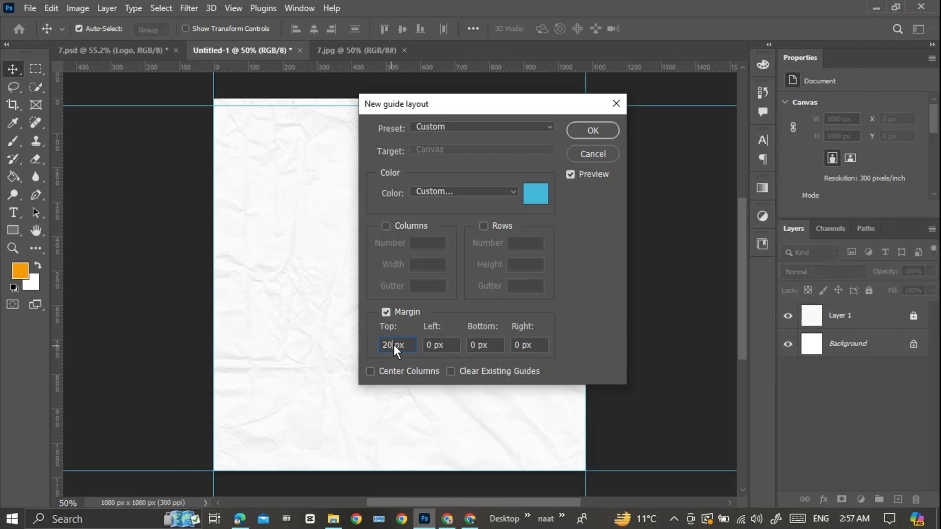
key("BackSpace")
key("BackSpace")
type("30")
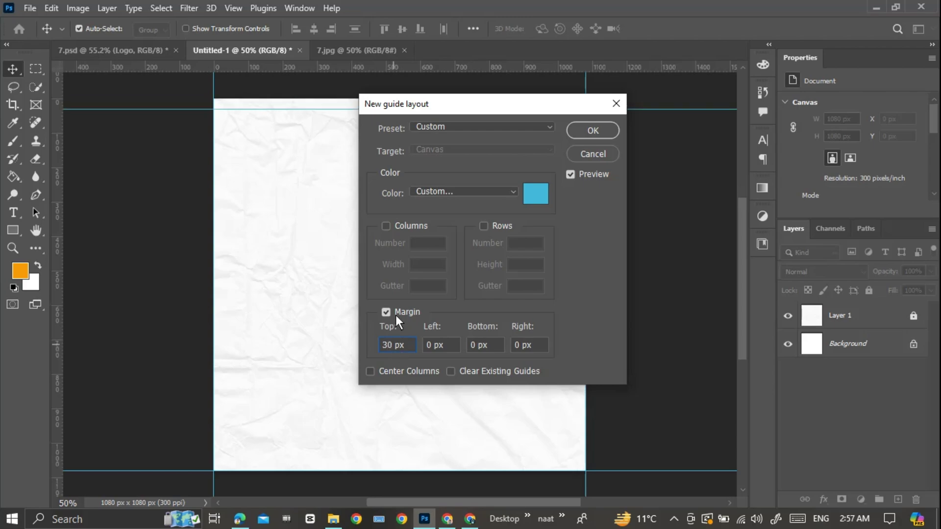
Set the left margin to 60 px, the bottom to 30 px and the right to 60 px, and create the guides
type("50")
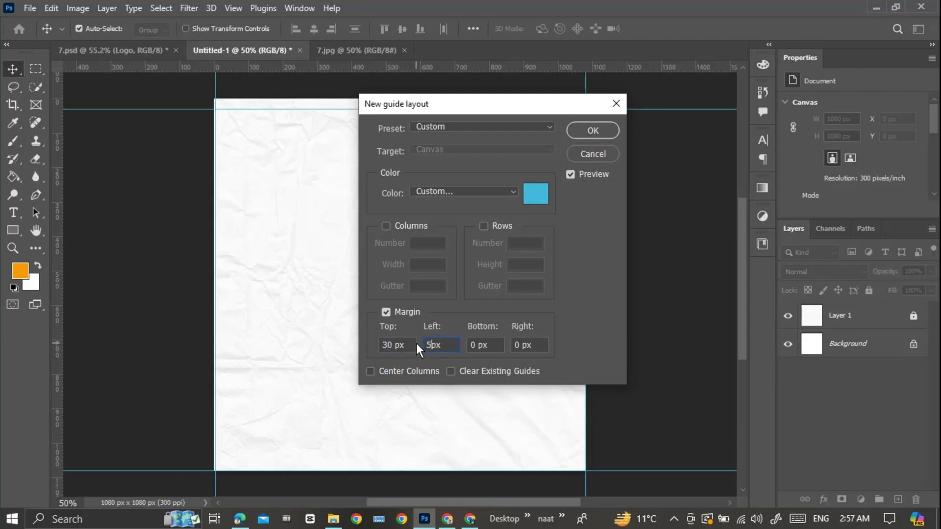
key("BackSpace")
key("BackSpace")
type("60")
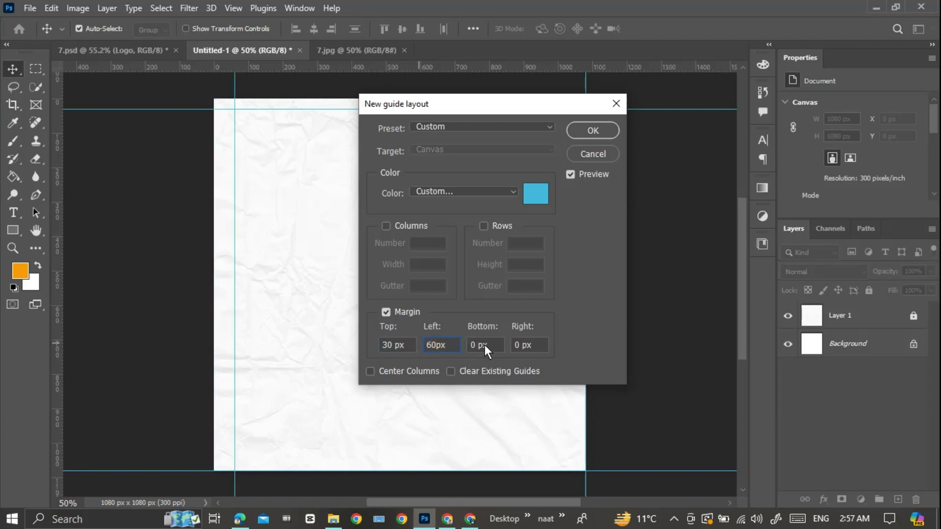
double_click(476, 344)
type("30")
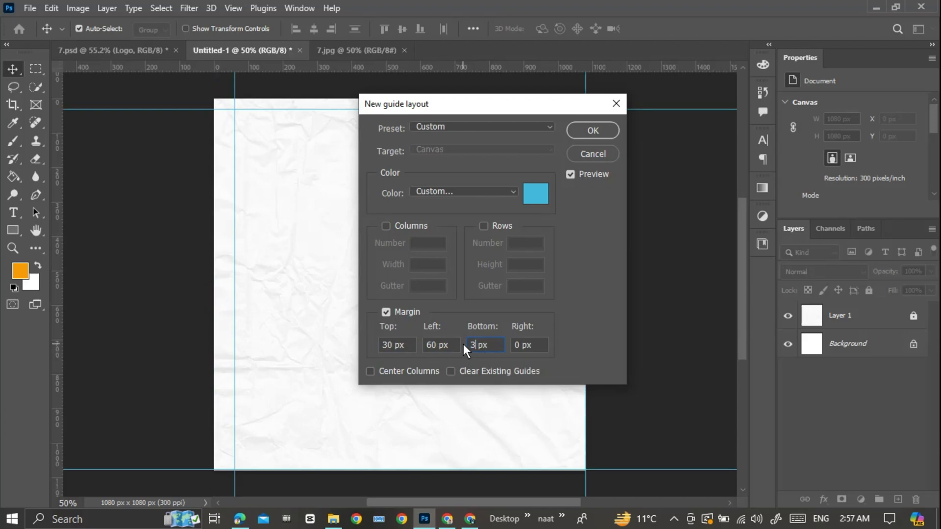
double_click(519, 344)
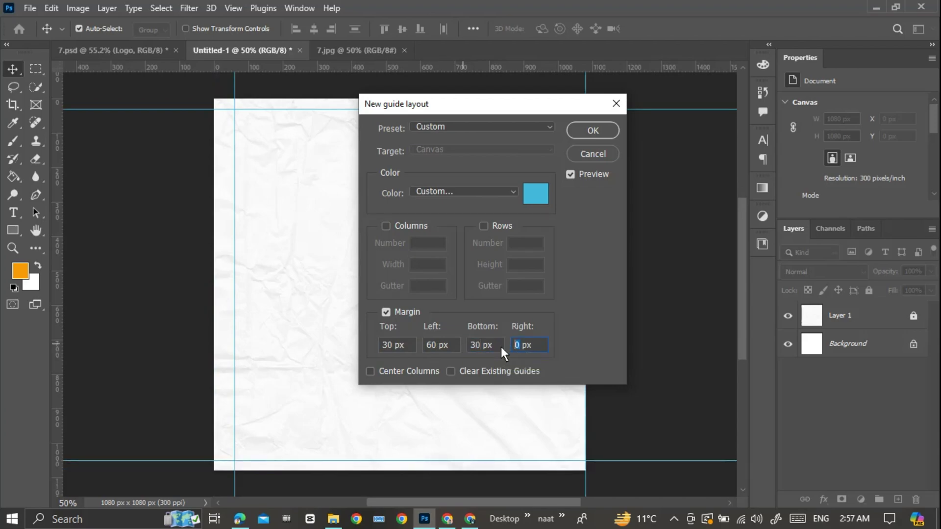
type("60")
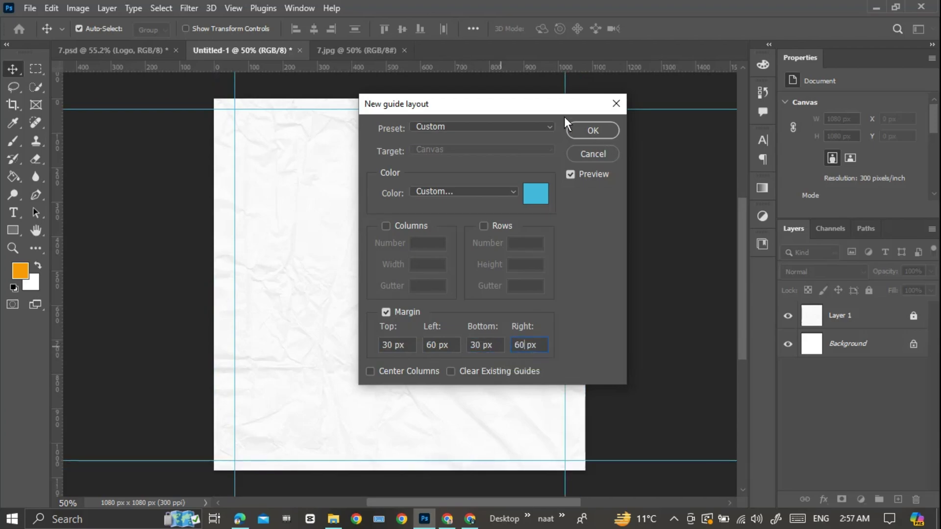
left_click_drag(552, 98, 467, 126)
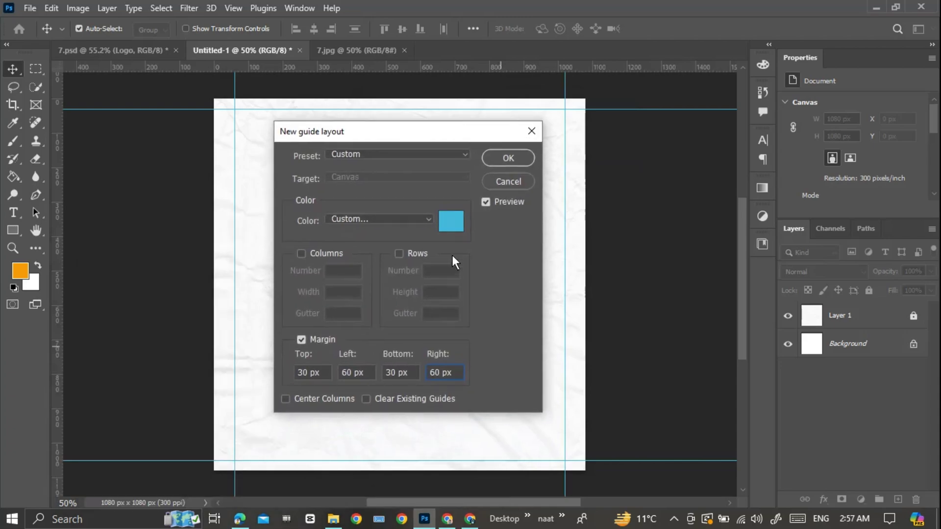
left_click(508, 160)
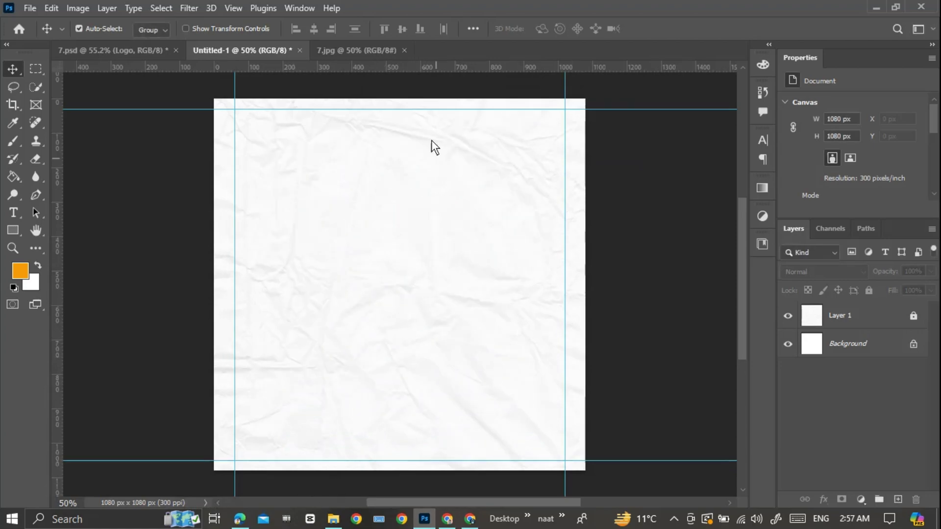
Draw an orange rectangle about 435 by 242 px in the canvas's upper left area and round its corners
left_click(16, 231)
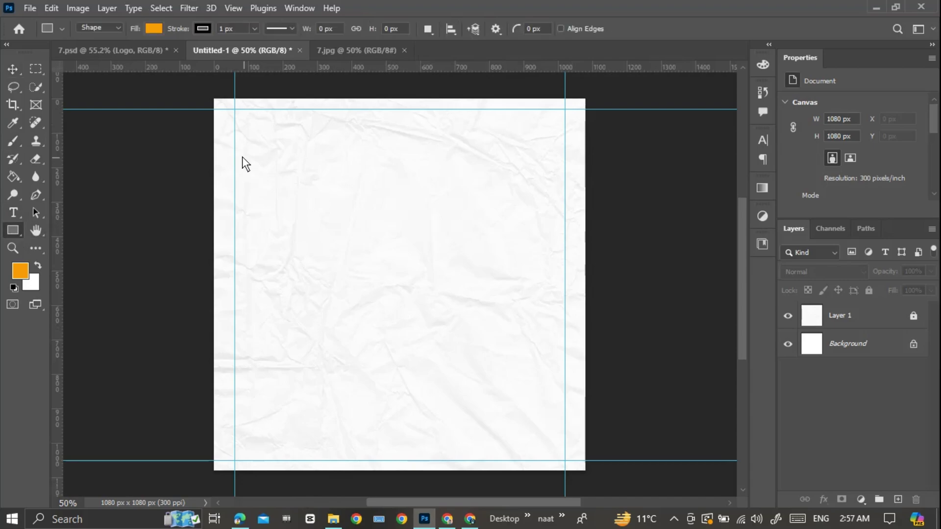
left_click_drag(242, 167, 392, 249)
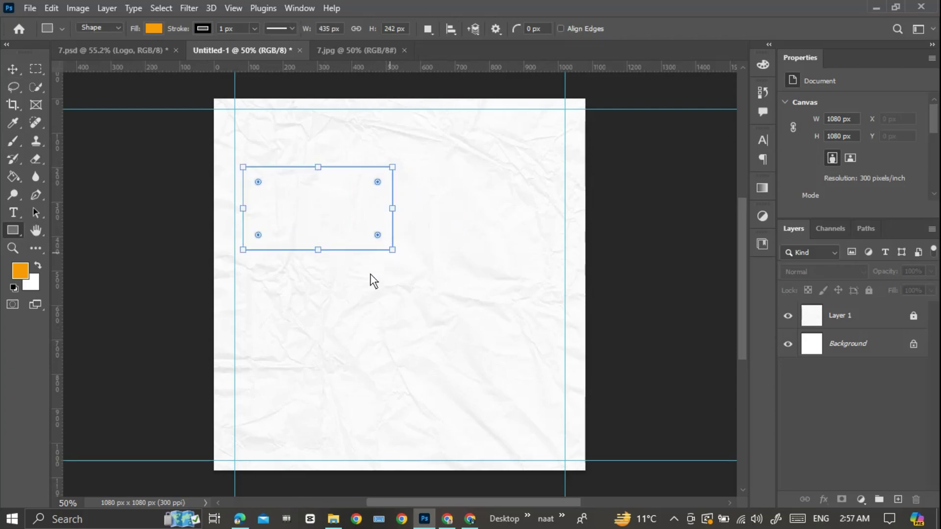
mouse_move(378, 182)
left_mouse_down()
mouse_move(351, 208)
mouse_move(387, 179)
left_mouse_up()
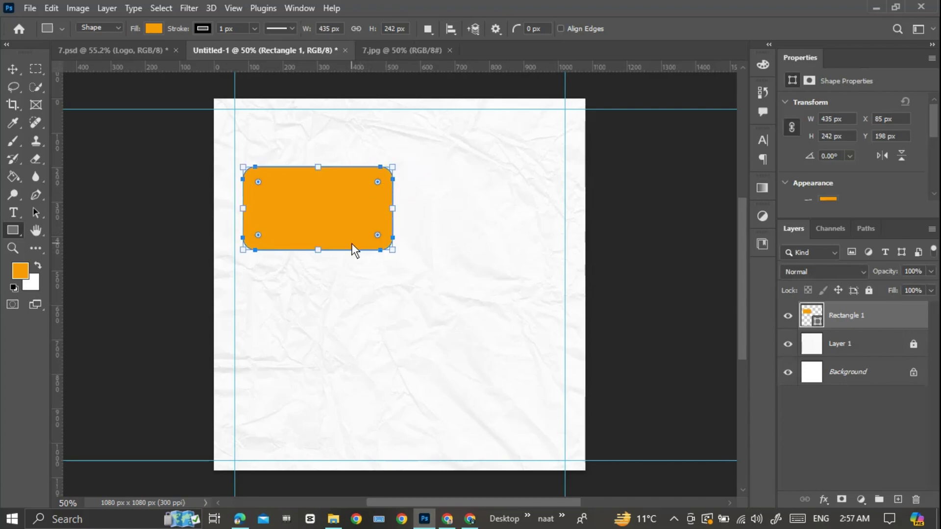
key("v")
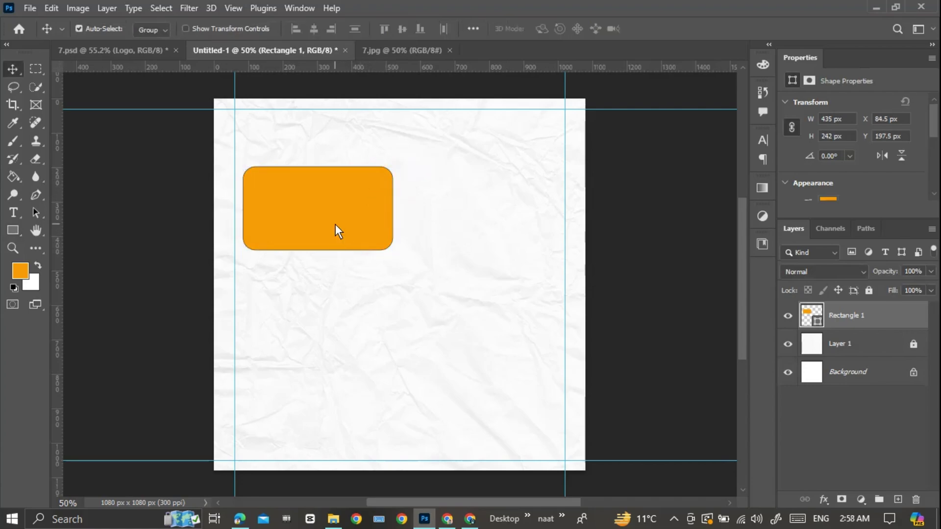
Stretch the orange rectangle downward to about 312 px high and readjust its corner rounding
key("ctrl+t")
left_click_drag(318, 251, 318, 275)
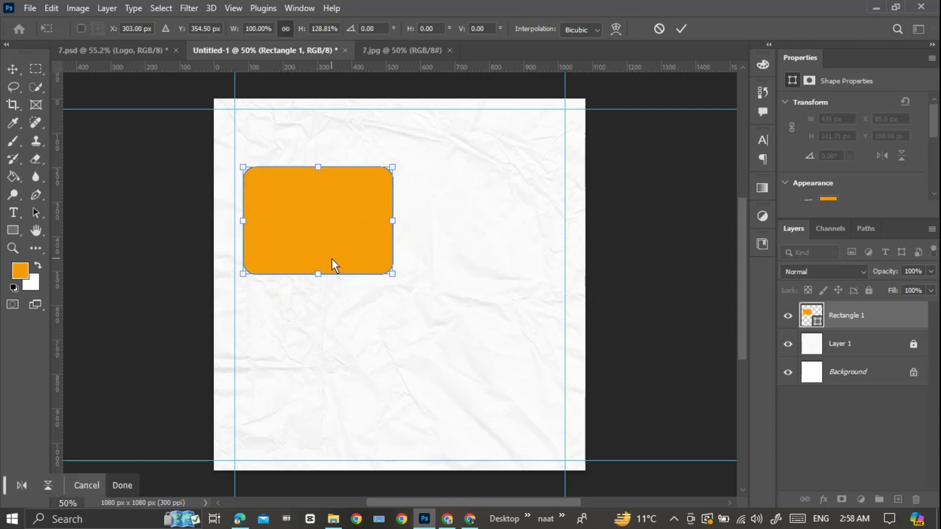
key("Return")
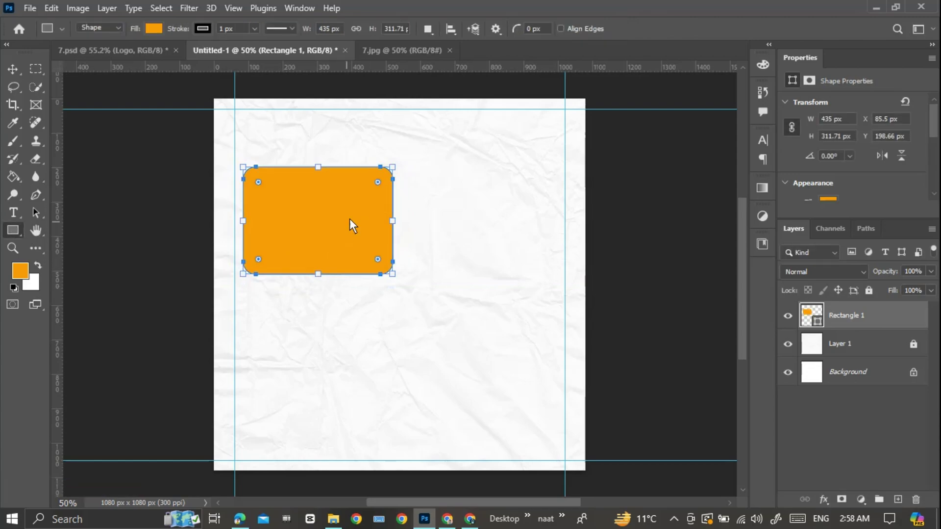
left_click_drag(377, 181, 377, 182)
key("v")
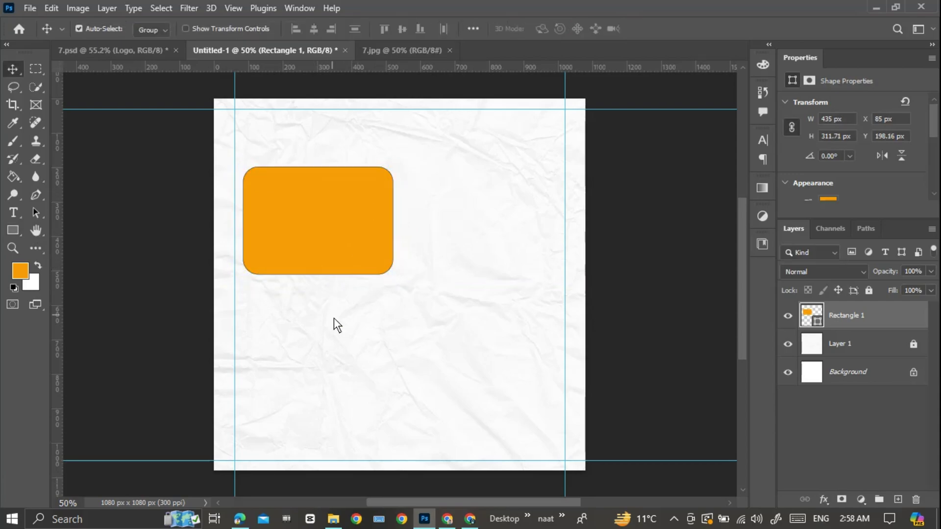
Duplicate the rounded orange rectangle below the original and reduce the copy's height to about 180 px
left_click_drag(331, 261, 318, 340)
key("ctrl+t")
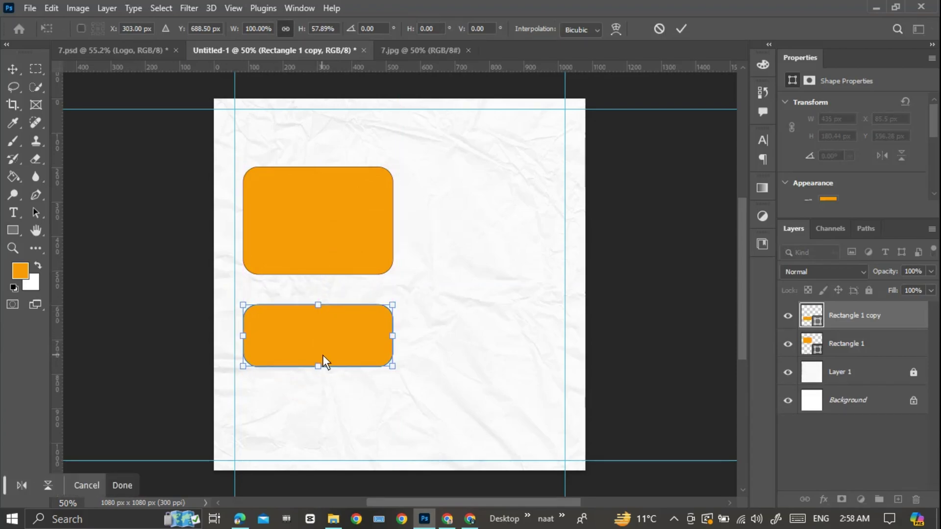
left_click(12, 229)
left_click_drag(255, 176, 379, 360)
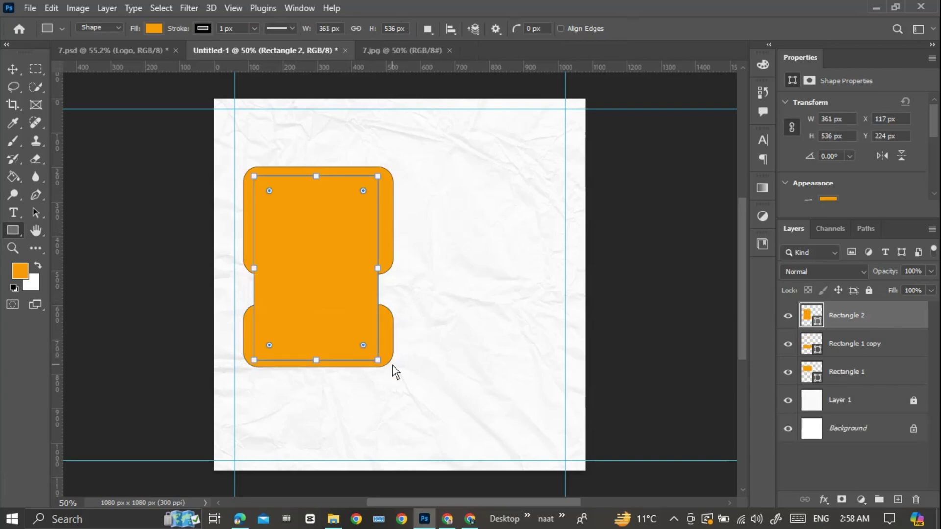
key("ctrl+z")
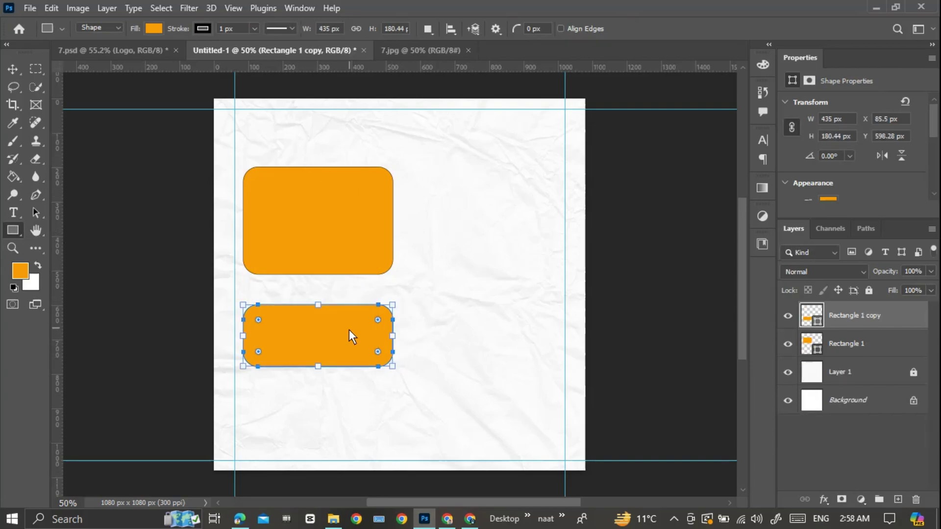
Move the lower orange rectangle down about 66 px and draw a square-cornered rectangle about 383 by 594 px over both orange shapes
key("v")
left_click_drag(341, 334, 340, 357)
key("u")
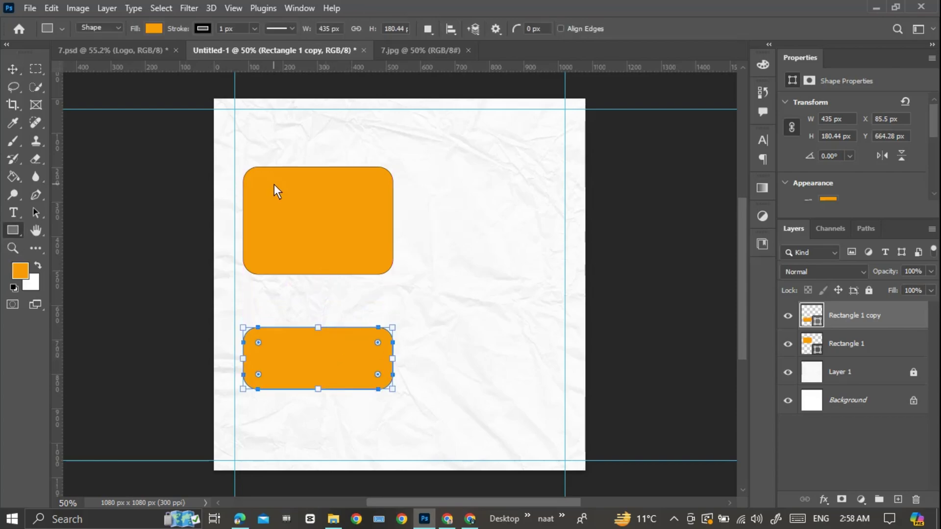
left_click_drag(253, 176, 385, 380)
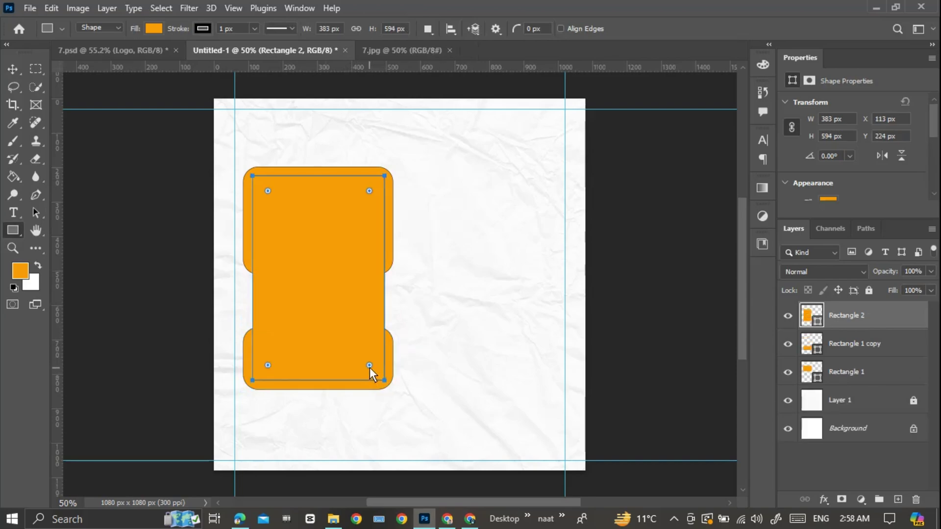
left_click_drag(369, 367, 404, 407)
Set the background colour to #454545 and fill the tall central rectangle with it
left_click(29, 281)
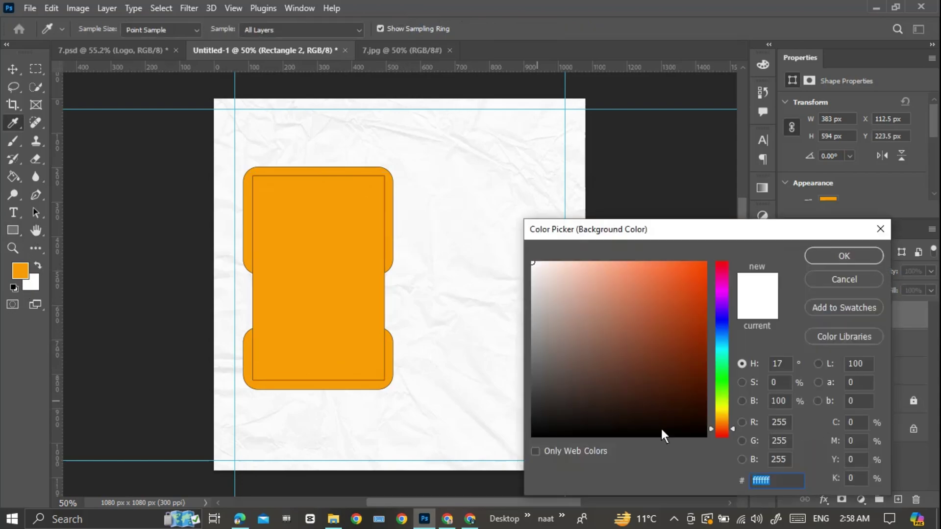
type("454545")
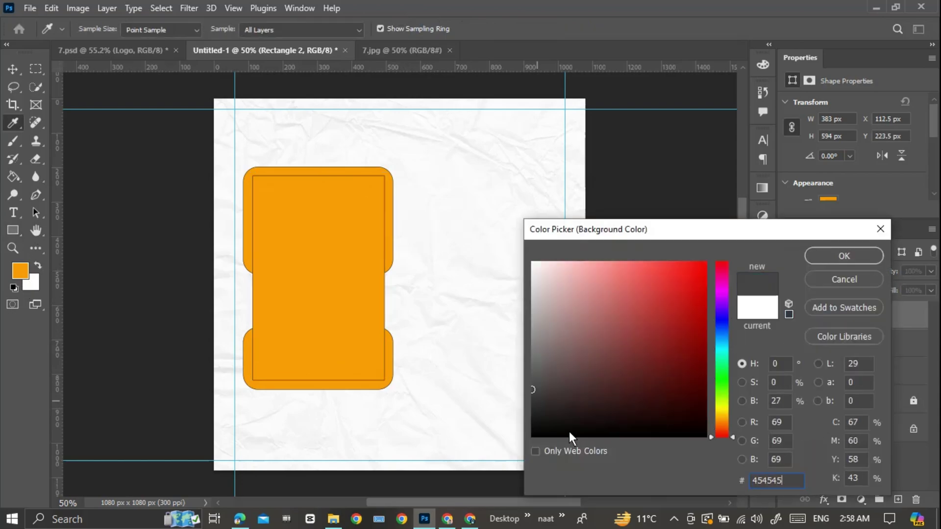
left_click(846, 256)
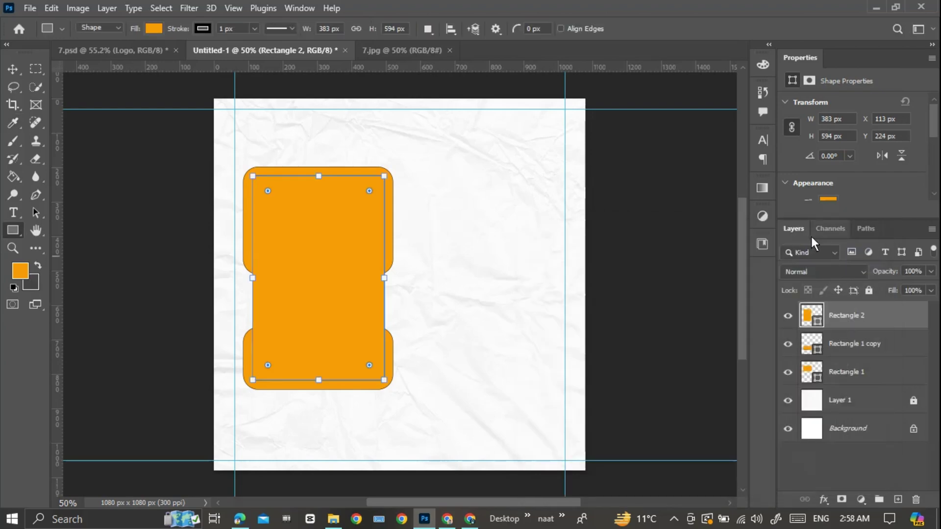
key("ctrl+BackSpace")
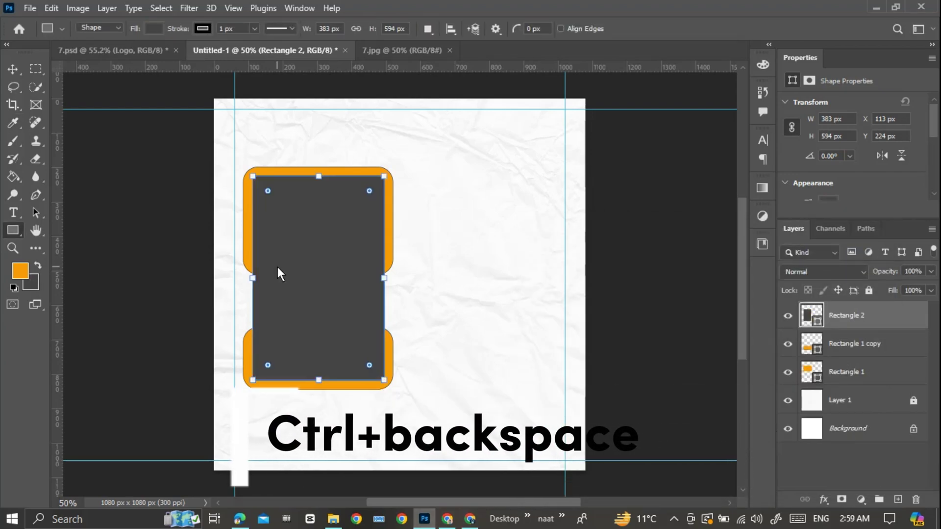
key("v")
left_click(487, 314)
left_click(353, 276)
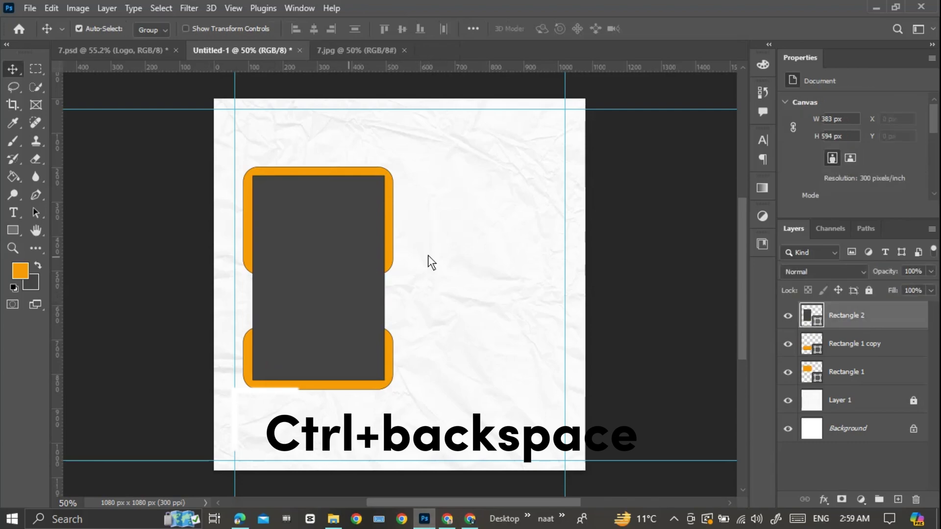
Remove the stroke from the tall dark grey rectangle
scroll(826, 158, "down", 3)
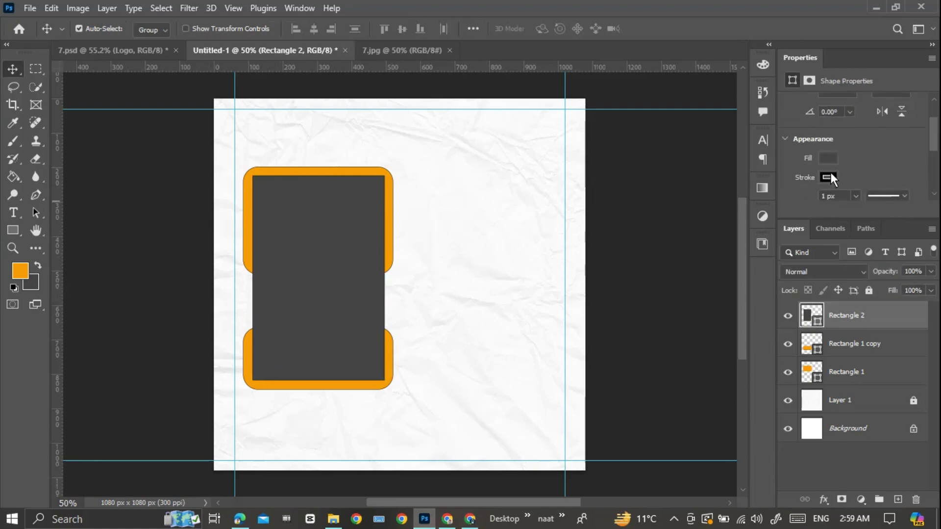
left_click(830, 176)
left_click(757, 202)
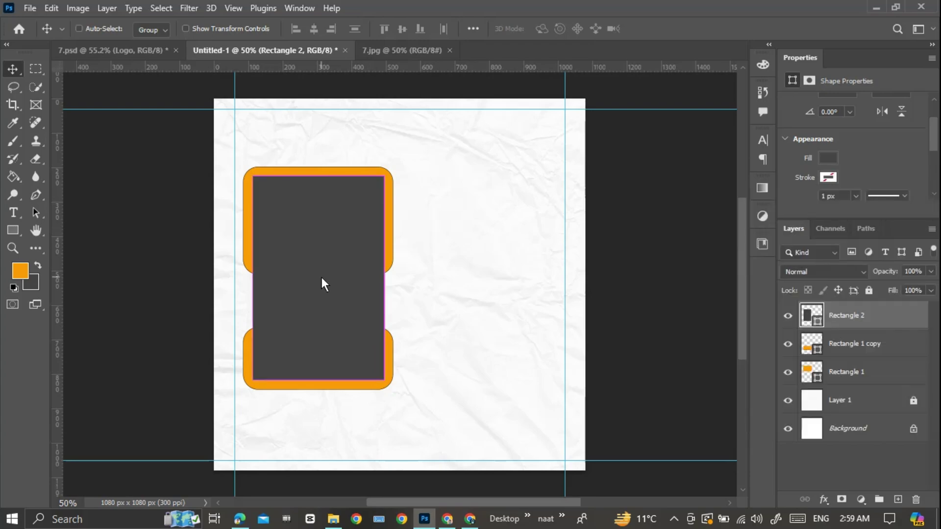
Nudge the dark grey rectangle until its orange borders look even on both sides and at the upper and lower edges
scroll(323, 282, "down", 1)
left_click_drag(342, 295, 341, 292)
key("Down")
key("Down")
key("Down")
key("Down")
key("Down")
key("Down")
key("Down")
key("Down")
key("Down")
key("Down")
key("Down")
key("Down")
key("Down")
key("Down")
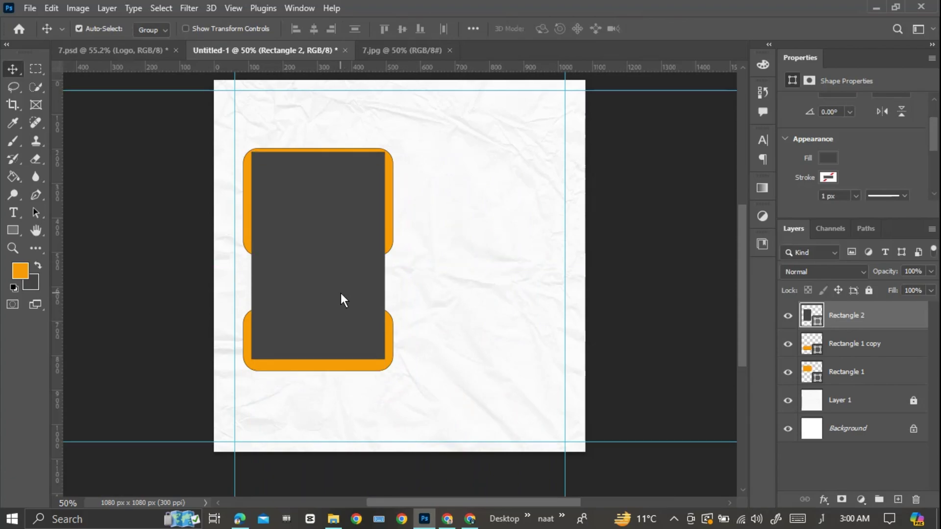
key("Right")
key("Right")
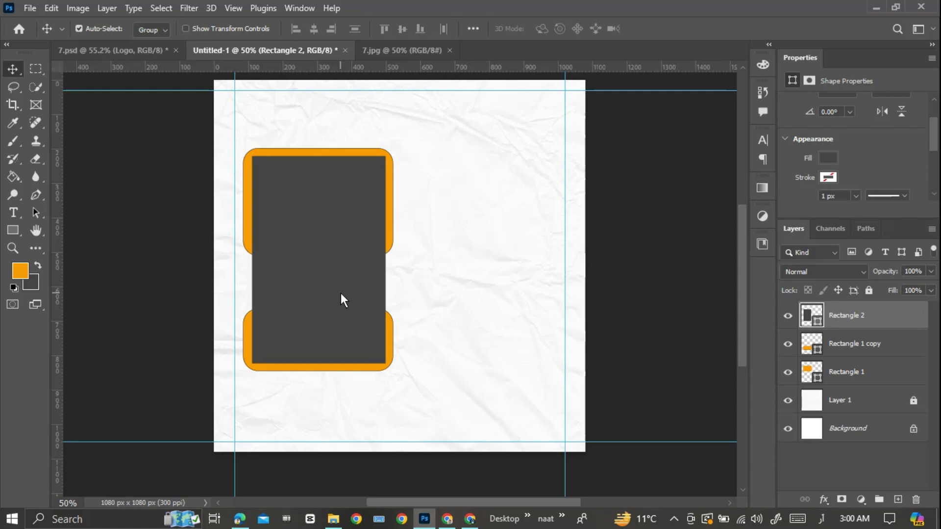
key("Left")
key("Left")
key("Left")
key("Left")
key("Left")
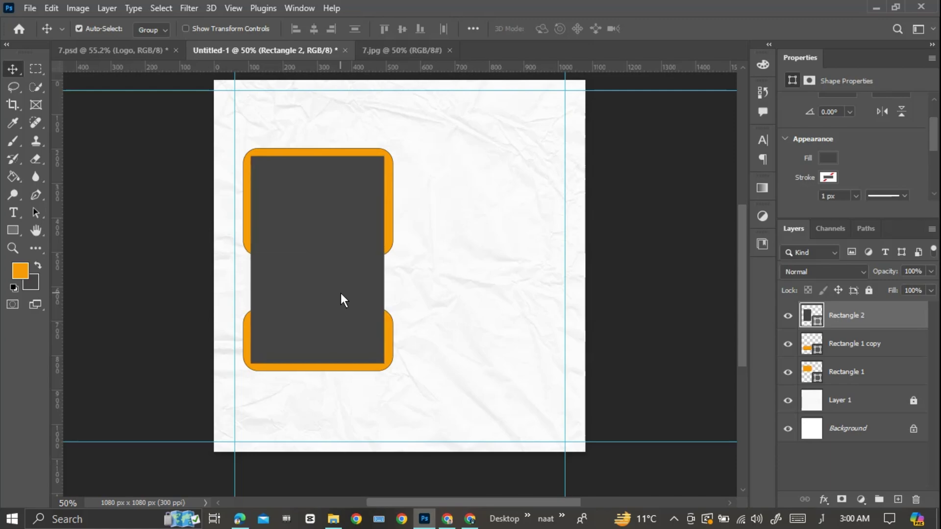
key("Up")
key("Up")
key("Up")
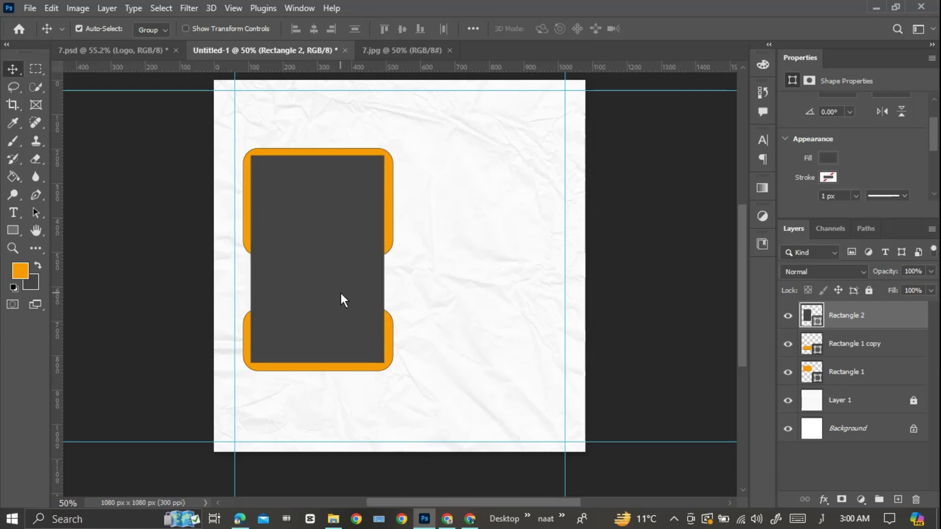
Switch the keyboard language to English and group the dark rectangle with the two orange rectangles
left_click(822, 518)
left_click(833, 429)
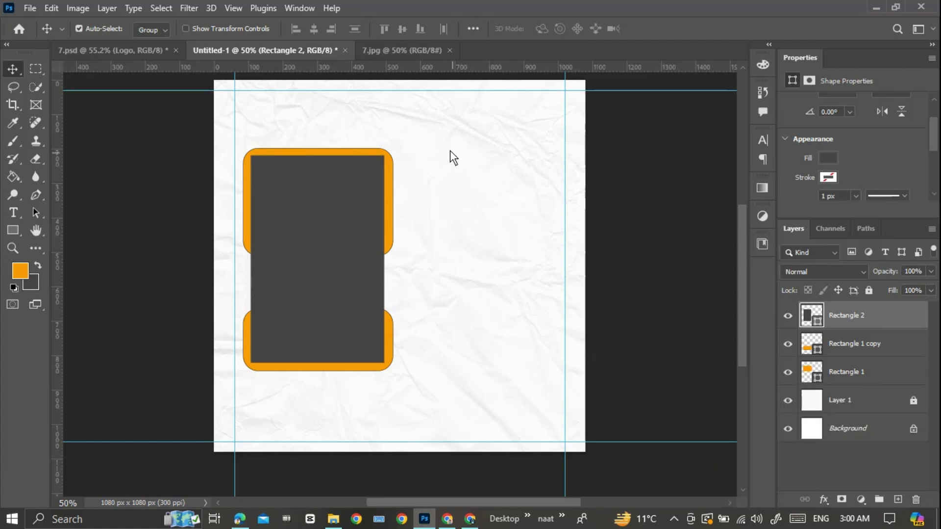
left_click_drag(456, 145, 323, 379)
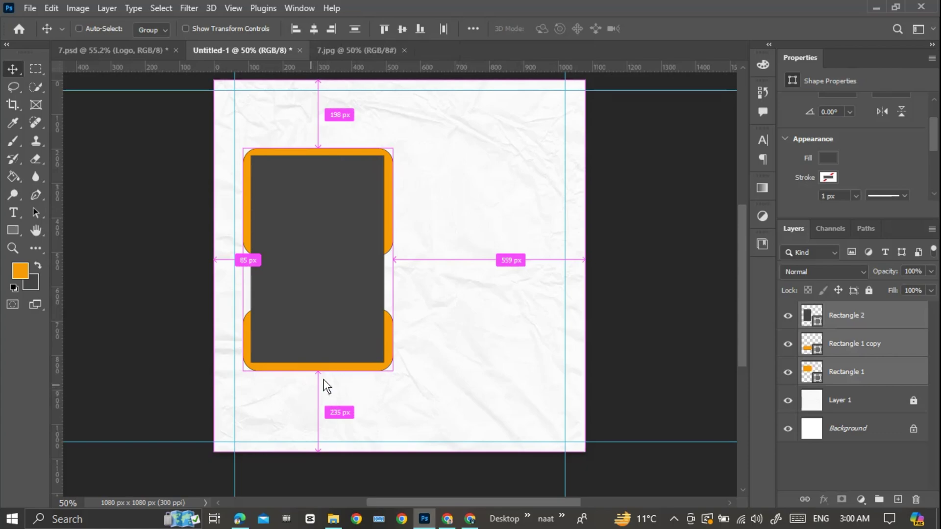
key("ctrl+g")
key("ctrl")
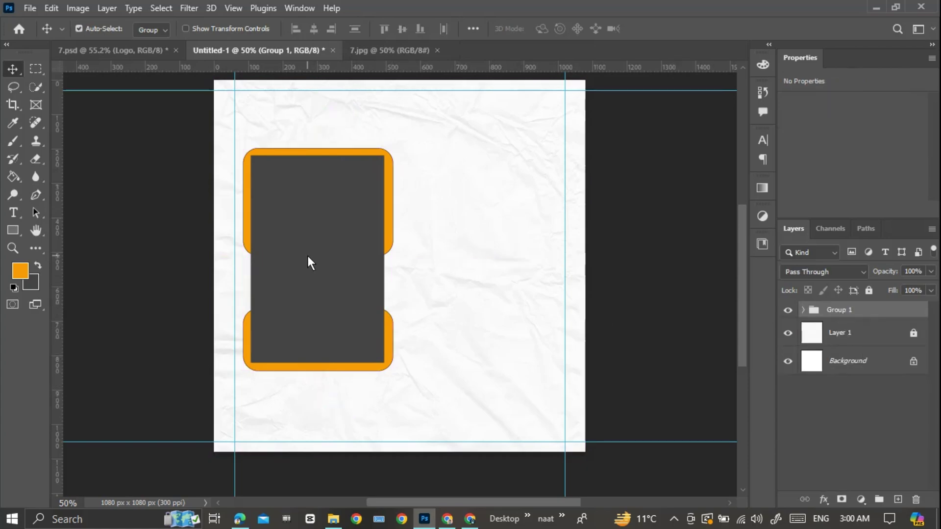
Add the text IMAGE in 15 pt Montserrat ExtraBold and place it over the middle of the dark rectangle
key("t")
left_click(436, 274)
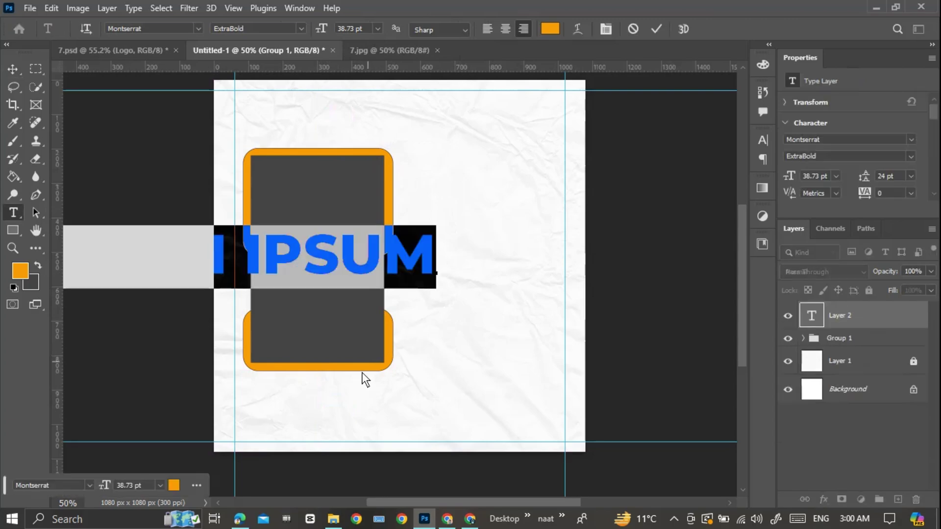
left_click(323, 401)
left_click_drag(423, 256, 1, 270)
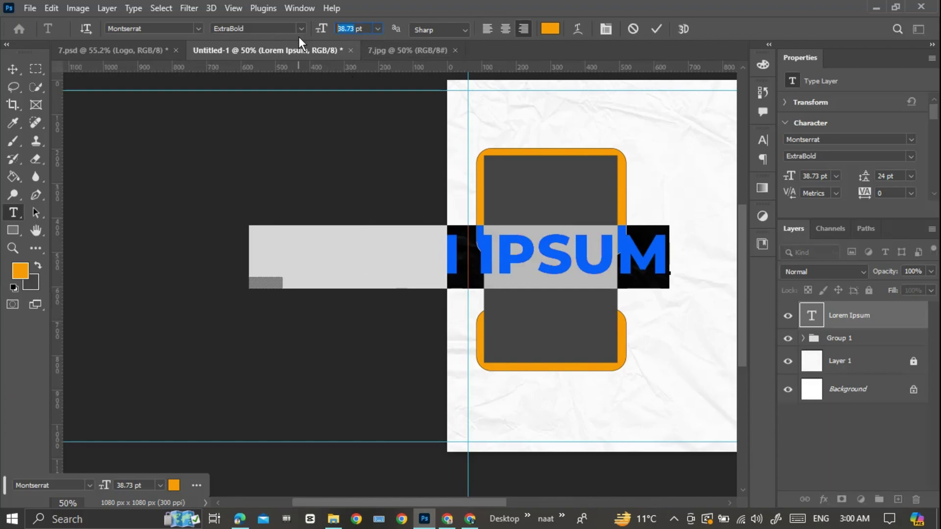
type("15")
key("Return")
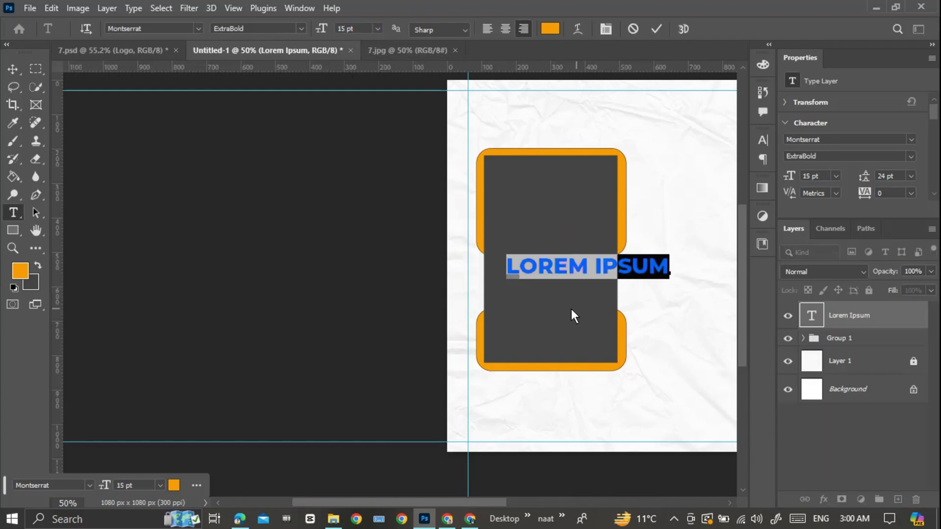
type("IMAGE")
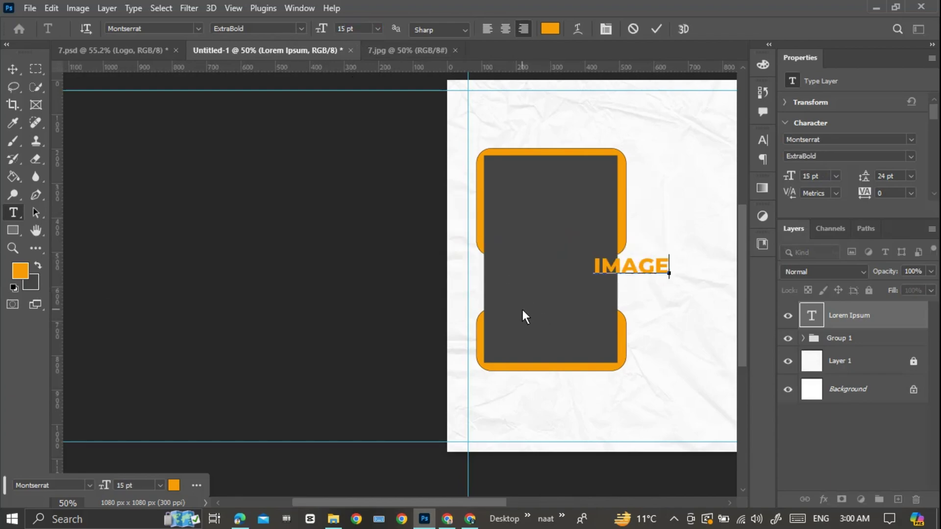
left_click_drag(661, 294, 587, 290)
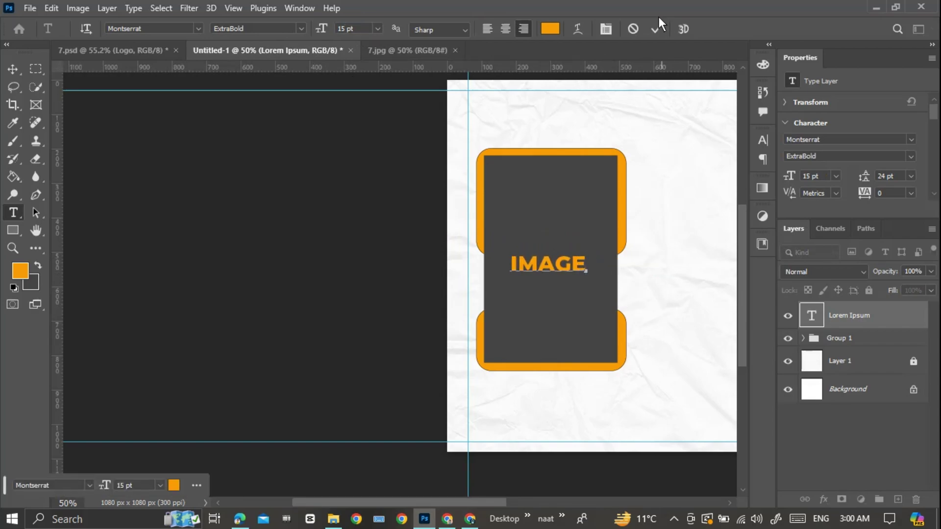
left_click(655, 29)
left_click_drag(664, 328, 405, 341)
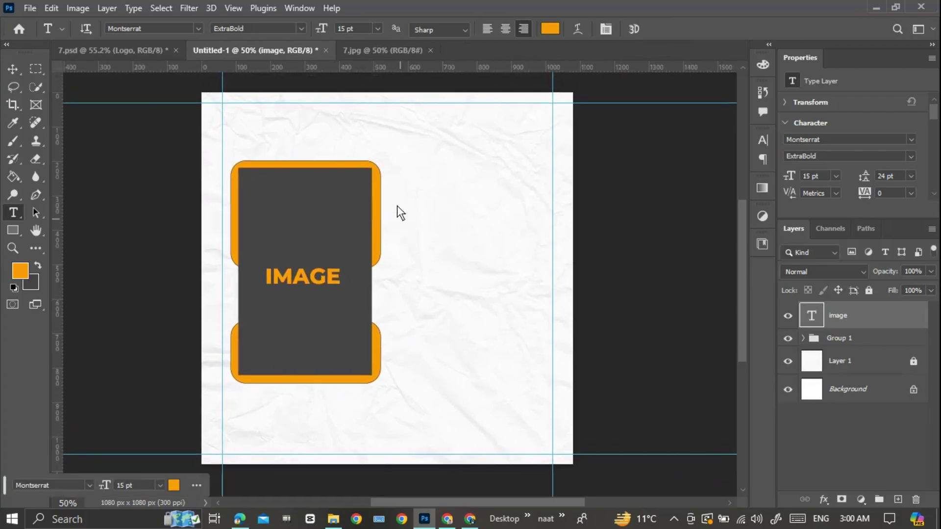
Select the IMAGE text together with the rectangle group and nudge both slightly left towards the margin guide and marginally up
key("v")
left_click_drag(399, 162, 329, 431)
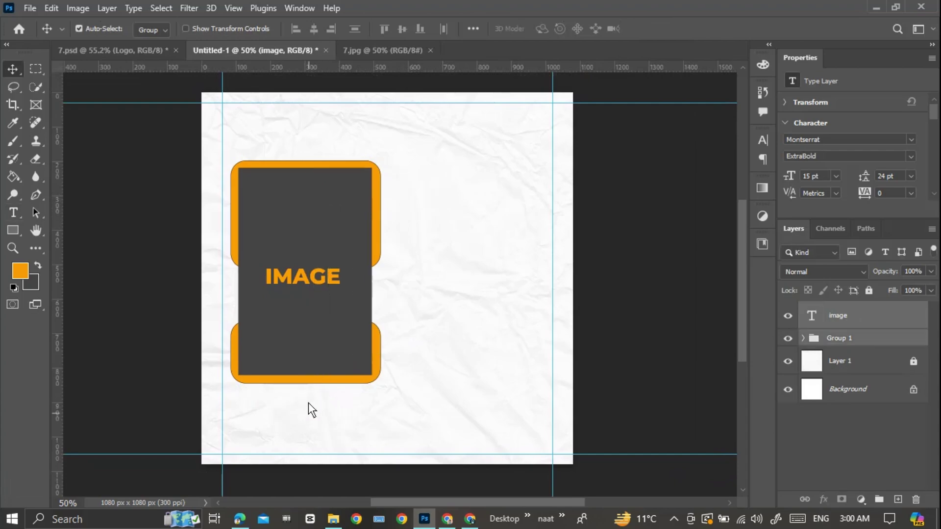
key("Left")
key("Left")
key("Left")
key("Left")
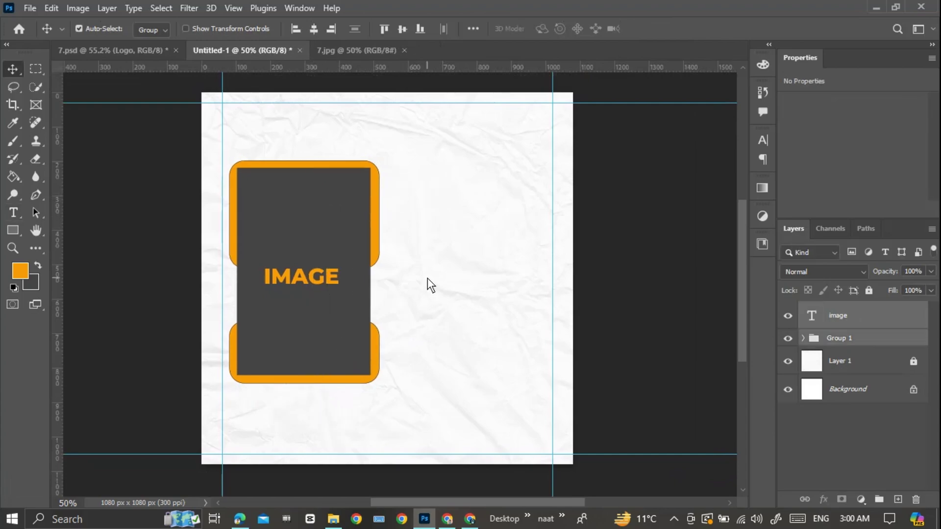
key("Left")
key("Left")
key("Left")
key("Left")
key("Left")
key("Up")
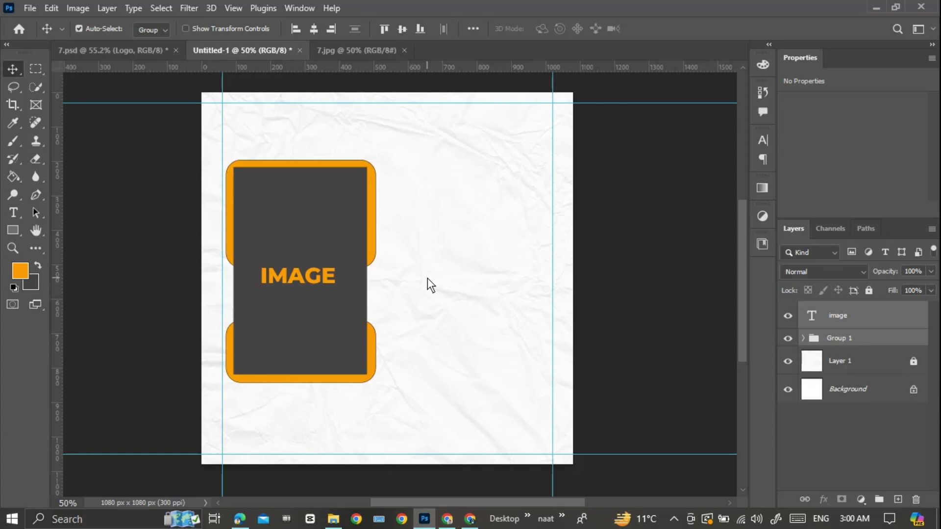
key("Right")
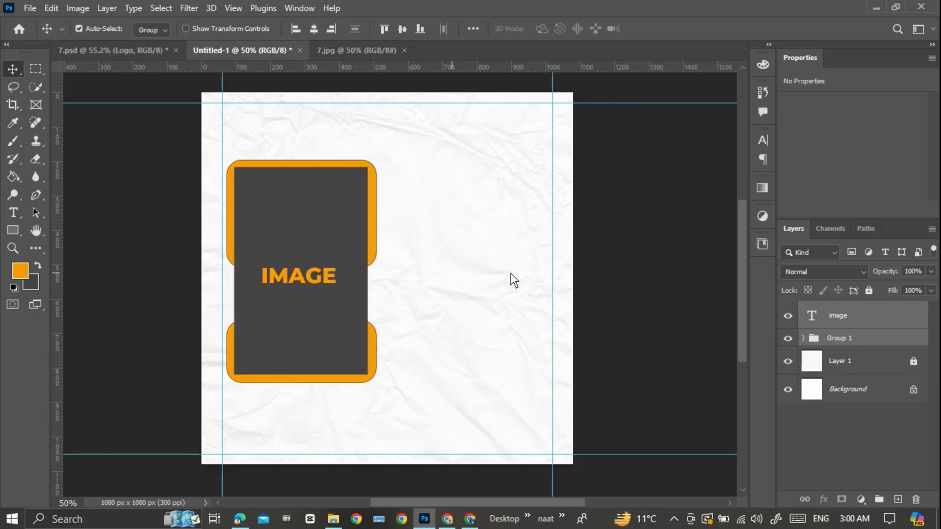
Move the IMAGE text layer into the rectangles' group and rename the group as image
left_click(844, 314)
left_click_drag(845, 332, 850, 340)
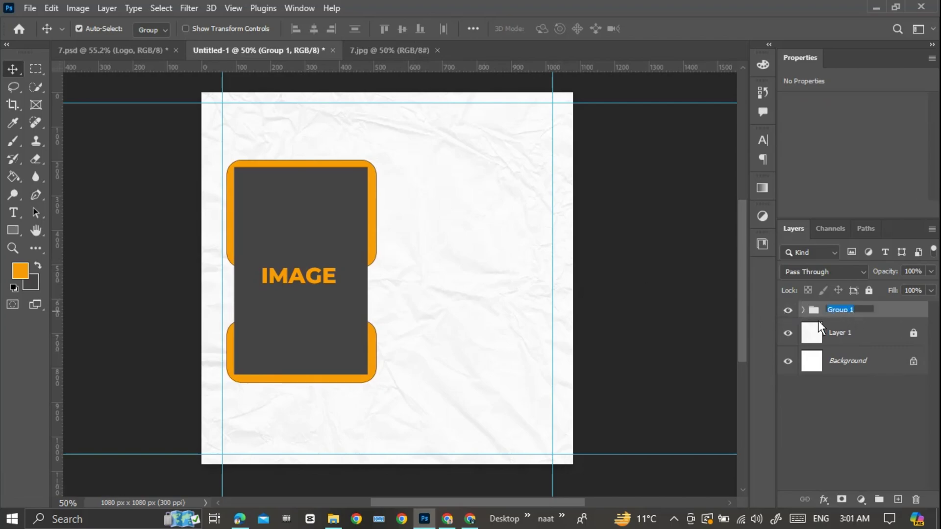
type("image")
key("Return")
Add the 15 pt text DIGITAL in the upper right of the canvas, ending at the right margin guide
key("t")
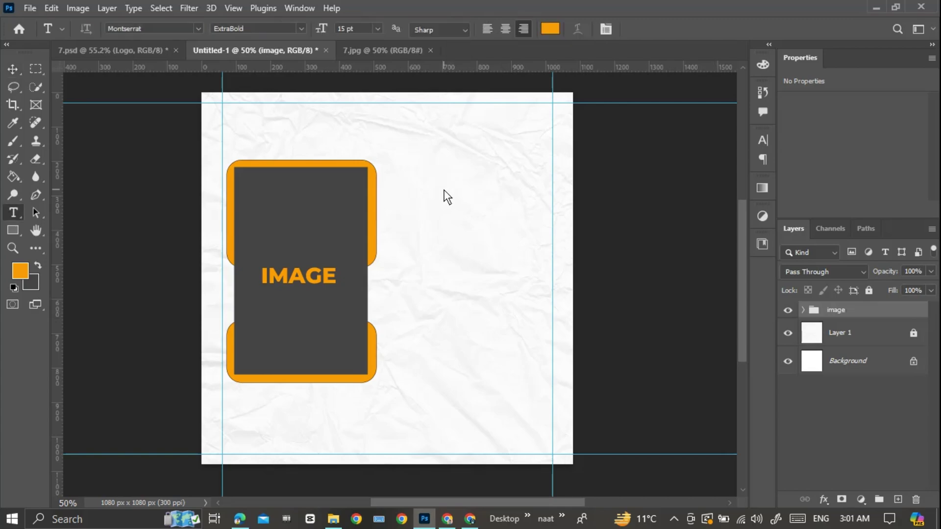
left_click(444, 191)
left_click_drag(490, 240, 525, 228)
type("DIGITAL")
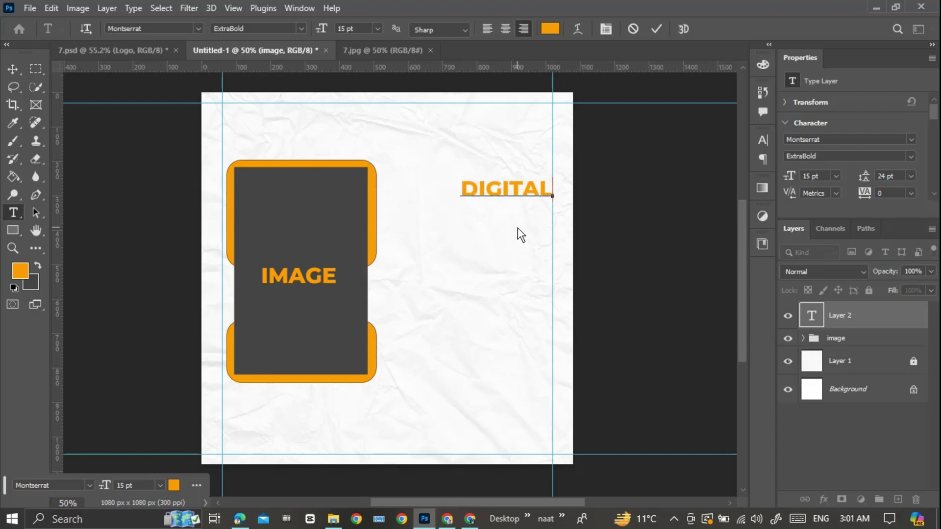
key("BackSpace")
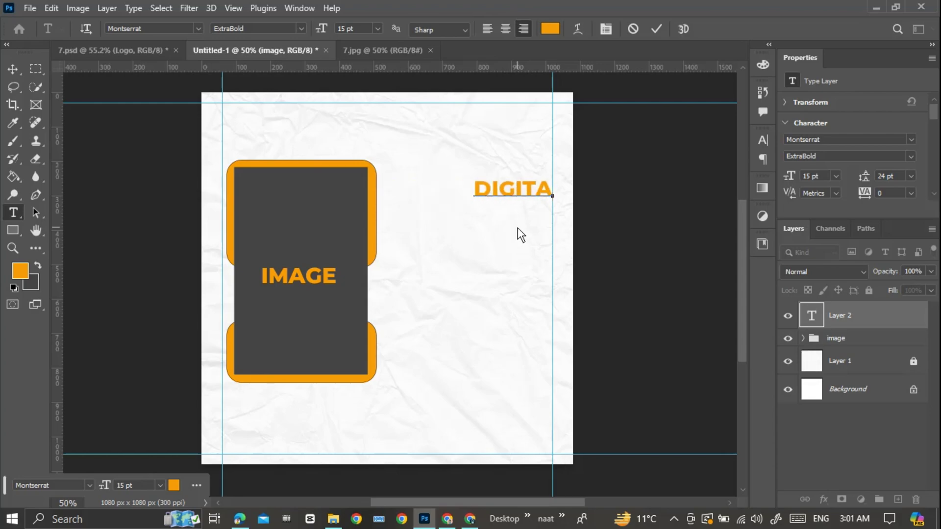
type("L")
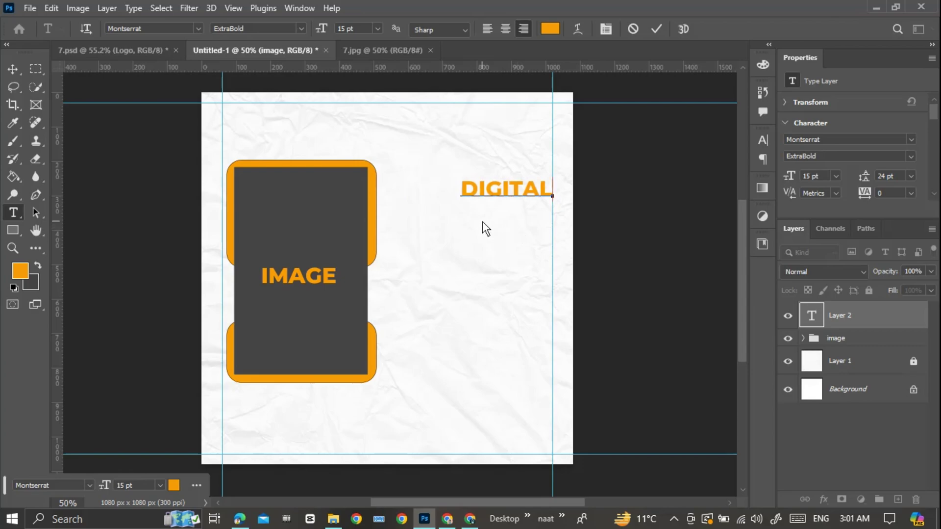
left_click(655, 27)
Duplicate the DIGITAL text twice directly below itself and change the middle line to MARKETING
key("v")
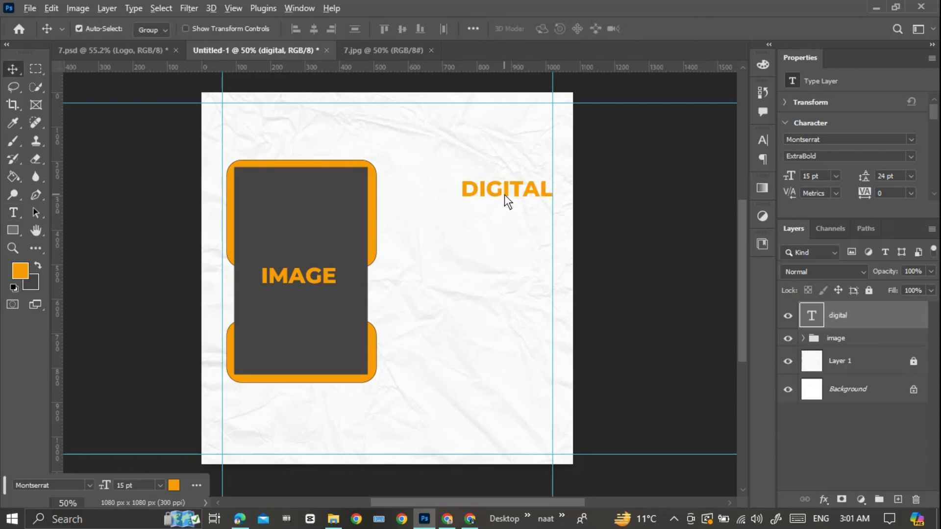
left_click_drag(505, 193, 575, 225)
key("ctrl+z")
double_click(499, 218)
type("MARKETI")
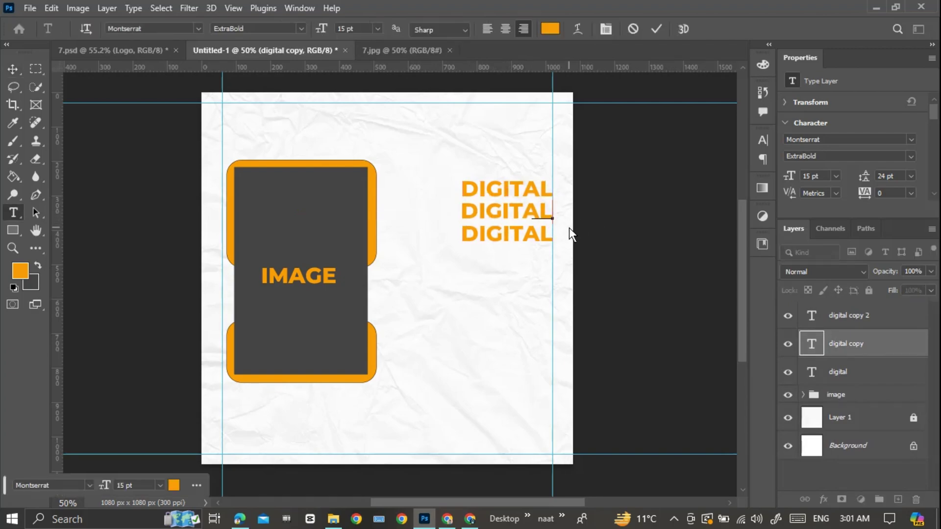
type("NG")
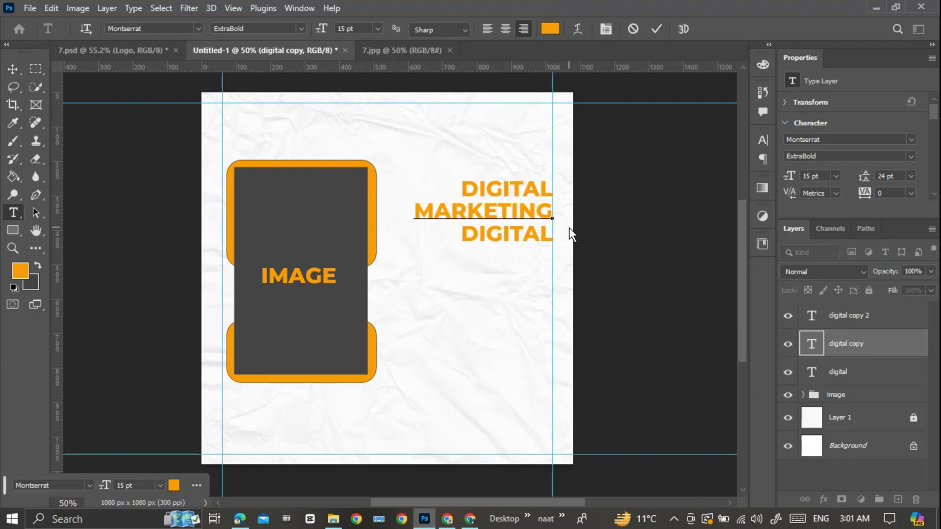
left_click(658, 31)
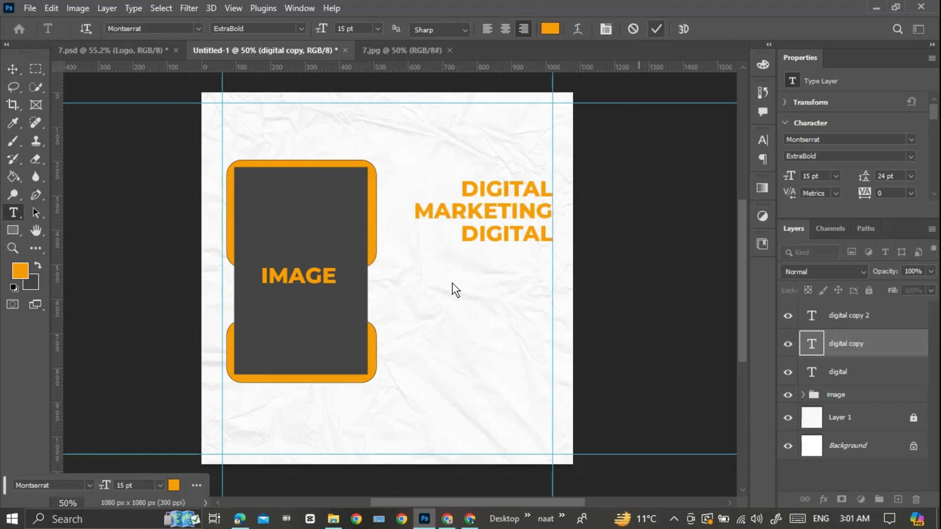
Replace the lowest DIGITAL line of the heading with AGENCY
left_click_drag(471, 236, 404, 236)
type("A")
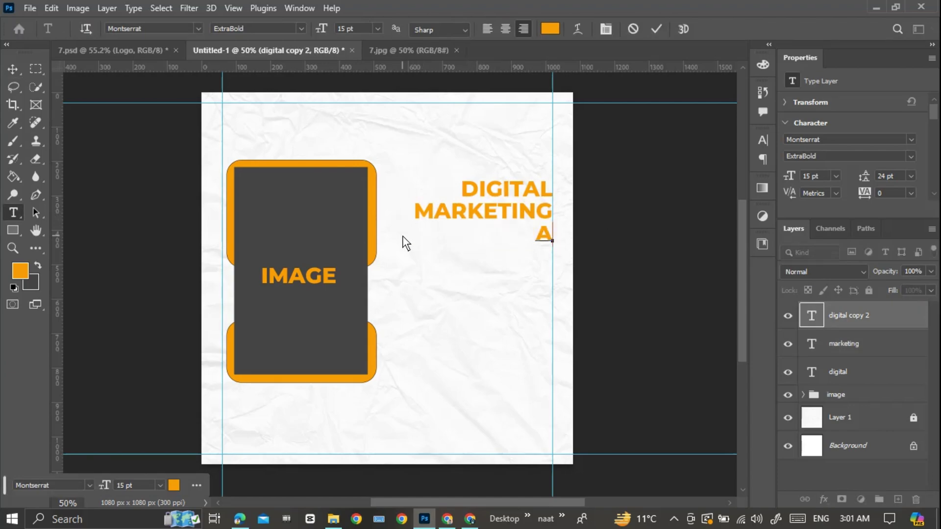
type("GENCY")
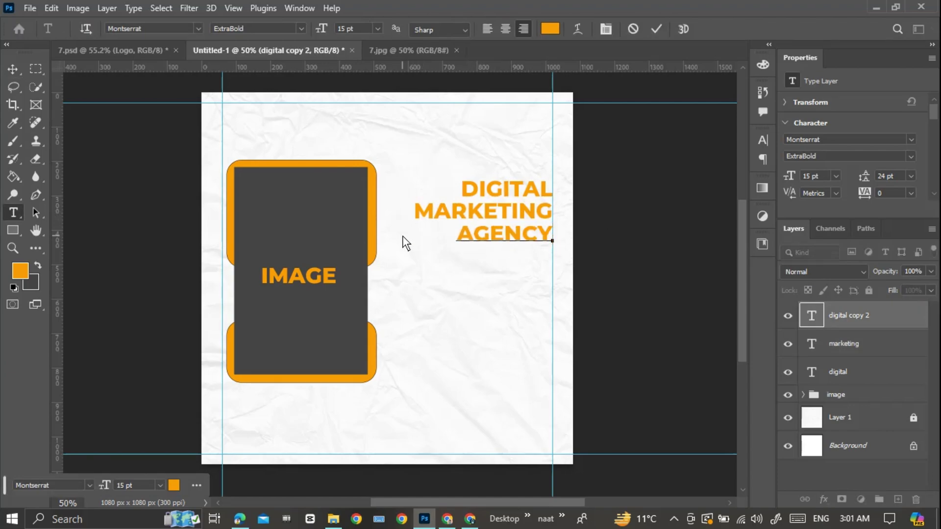
left_click(656, 30)
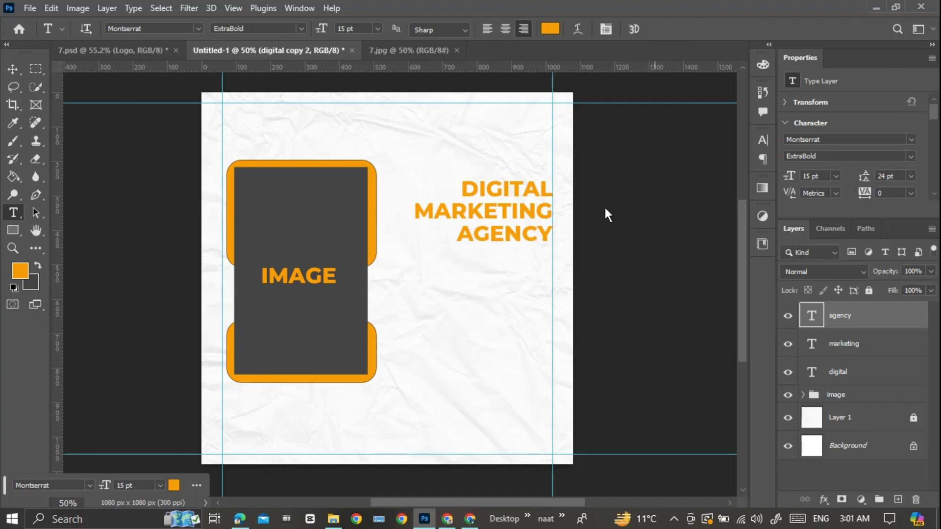
Recolour the word DIGITAL with the dark grey sampled from the tall rectangle
double_click(464, 192)
left_click(549, 29)
left_click(321, 233)
key("Return")
left_click(656, 29)
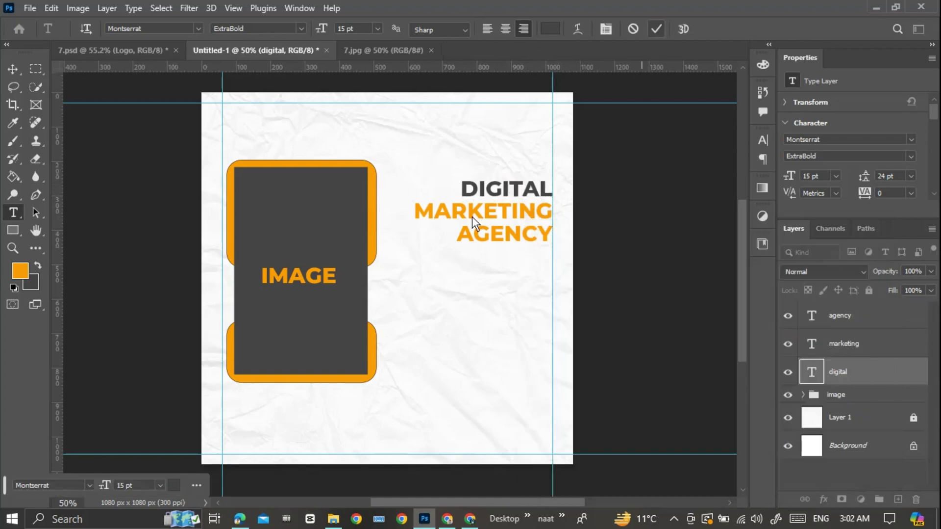
Recolour the word AGENCY with the same dark grey sampled from the tall rectangle
double_click(472, 234)
left_click(550, 29)
left_click(324, 231)
key("Return")
left_click(657, 29)
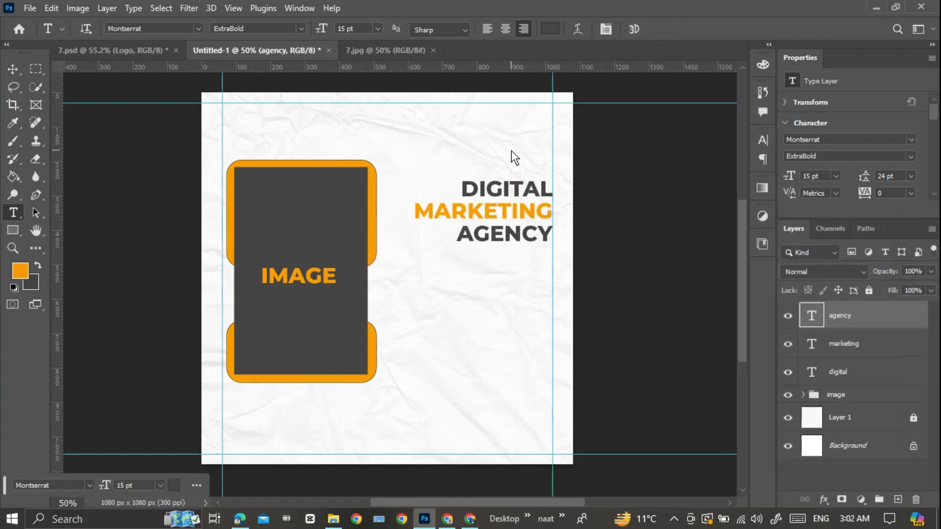
Add the text LOGO at 11 pt above the DIGITAL MARKETING AGENCY heading, ending at the right guide
left_click(458, 192)
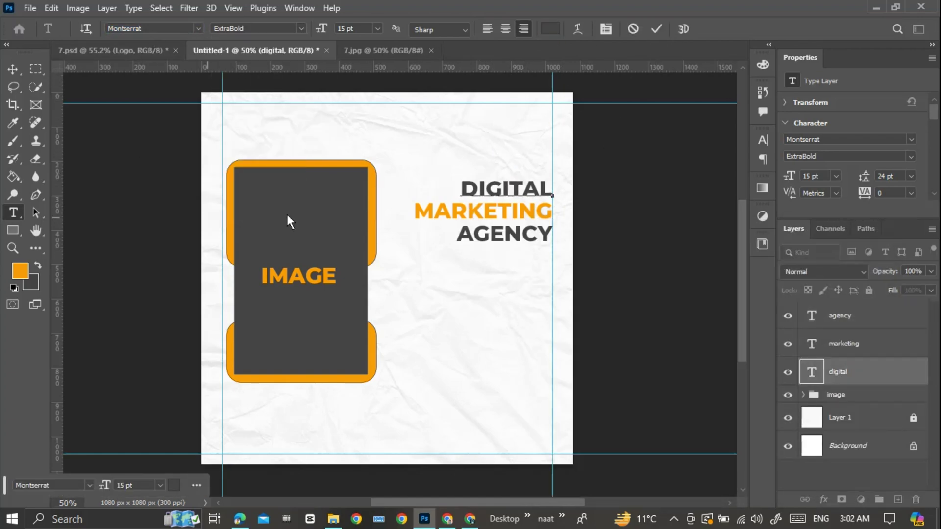
left_click(655, 31)
left_click(496, 128)
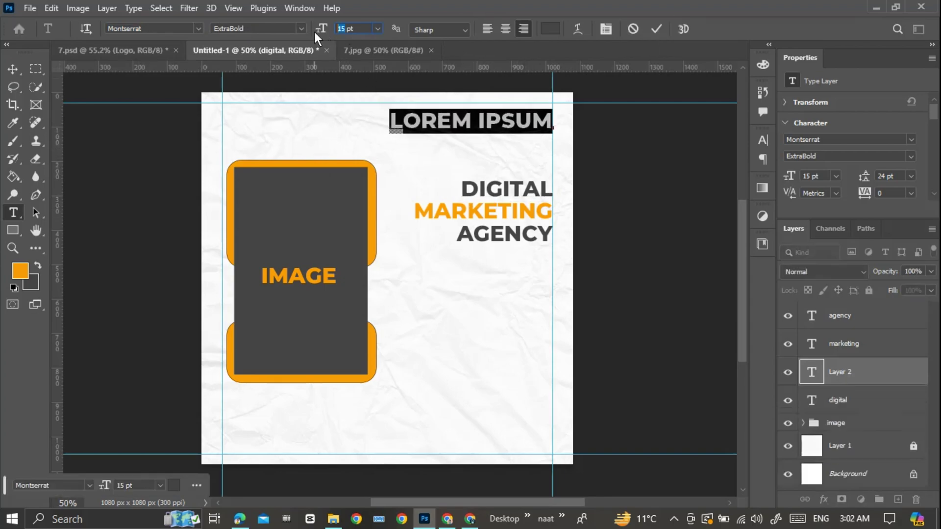
left_click_drag(315, 32, 312, 31)
type("LOGO")
left_click_drag(528, 146, 527, 141)
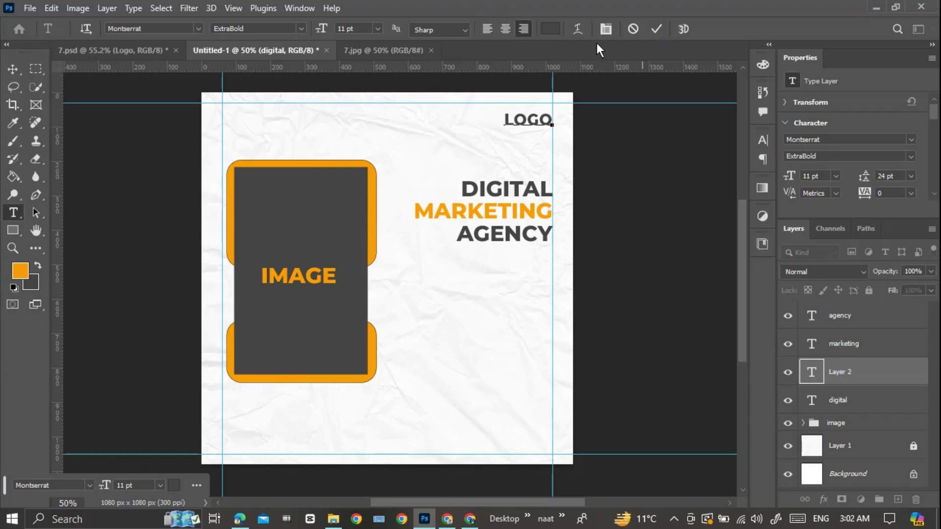
left_click(657, 29)
Add a Lorem Ipsum text line in the same style and place it directly below LOGO, ending at the right guide
scroll(544, 105, "up", 5)
left_click(461, 183)
left_click(461, 201)
left_click_drag(379, 218, 478, 262)
left_click(633, 29)
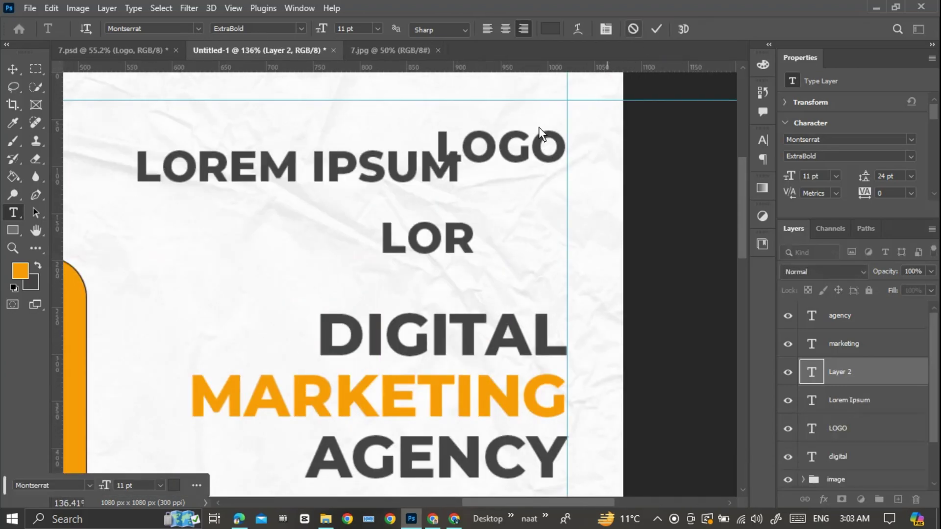
left_click(13, 69)
left_click_drag(423, 175, 527, 208)
Recolour the text line below LOGO with the orange sampled from the word MARKETING
left_click(13, 212)
left_click_drag(240, 201, 565, 201)
left_click(550, 28)
left_click(483, 396)
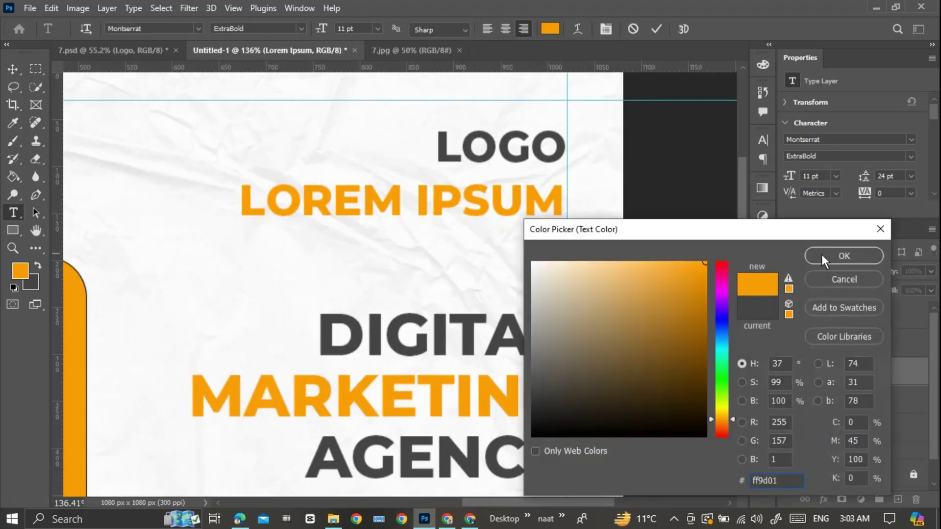
left_click(845, 256)
Set the orange line to 6 pt, replace its text with HERE and place it close below LOGO
left_click(348, 28)
type("6")
key("Return")
type("HERE")
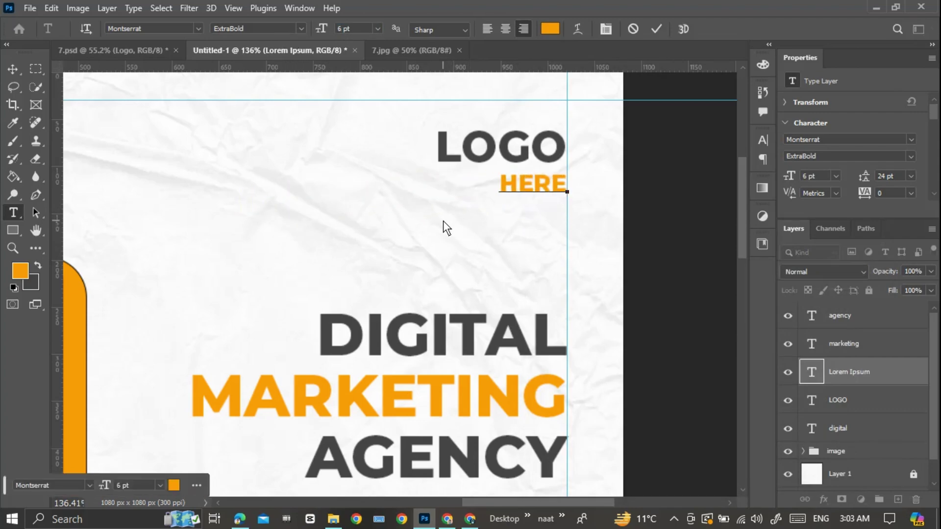
left_click_drag(536, 210, 511, 204)
left_click(657, 29)
Draw a paragraph text box with placeholder text below AGENCY, ending at the right guide, and set its text to 4 pt
scroll(466, 317, "down", 5)
scroll(416, 329, "down", 4)
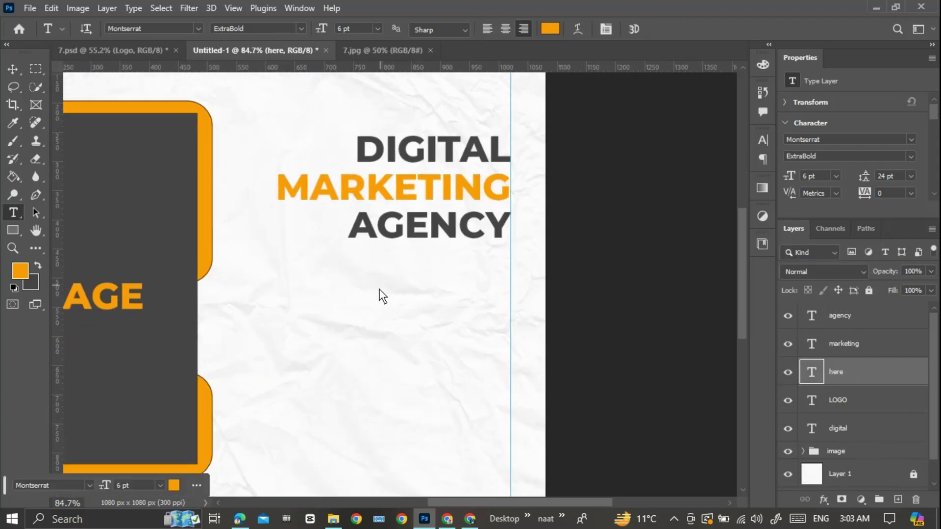
left_click_drag(359, 296, 510, 452)
left_click(345, 30)
type("4")
key("Return")
Set the placeholder paragraph's line spacing to 5 pt and shorten its text box to fit six lines
left_click(605, 30)
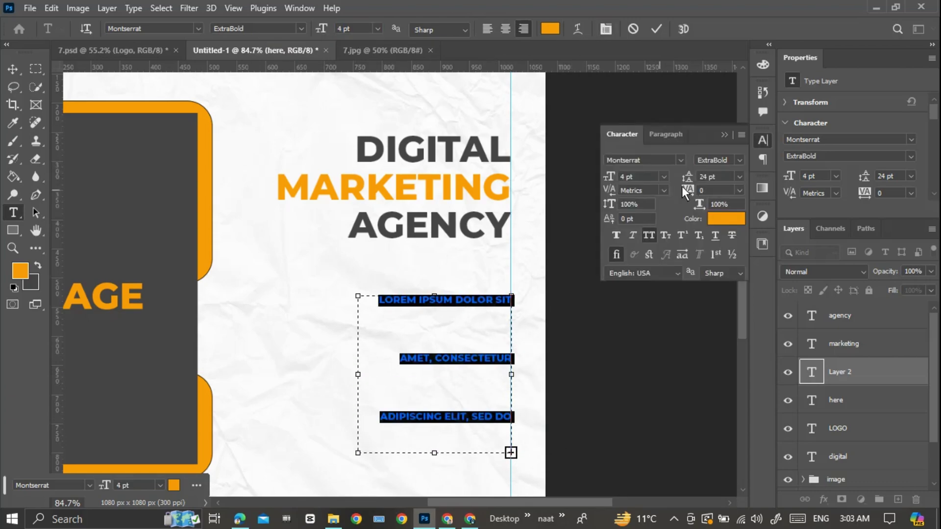
left_click_drag(688, 176, 681, 217)
left_click_drag(510, 398, 510, 375)
left_click(657, 29)
Delete the placeholder paragraph's text after UT LABORE ET DOLORE and refit its text box to the right guide
left_click_drag(426, 361, 536, 360)
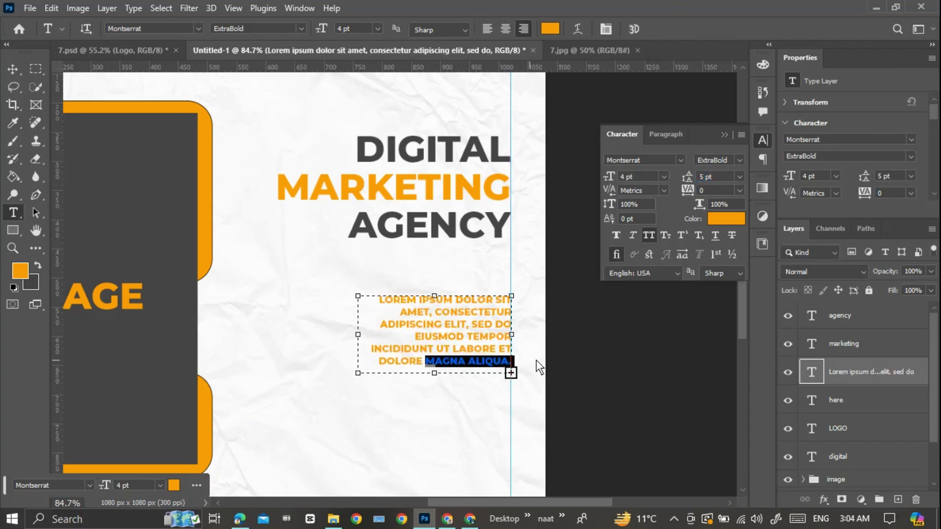
key("BackSpace")
left_click_drag(451, 363, 572, 366)
key("BackSpace")
left_click_drag(511, 373, 526, 447)
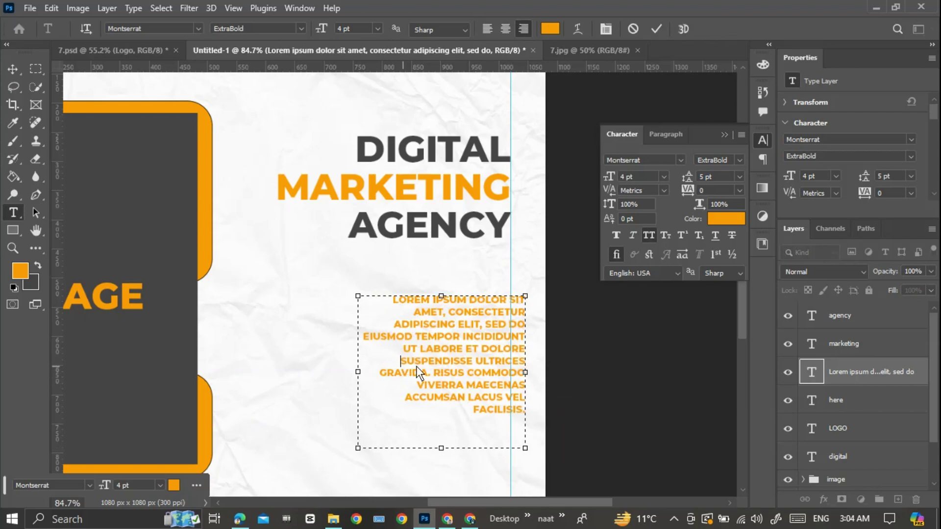
key("BackSpace")
left_click_drag(401, 362, 466, 349)
key("Escape")
Change the font weight of the whole placeholder paragraph to SemiBold
key("v")
double_click(402, 317)
left_click(258, 29)
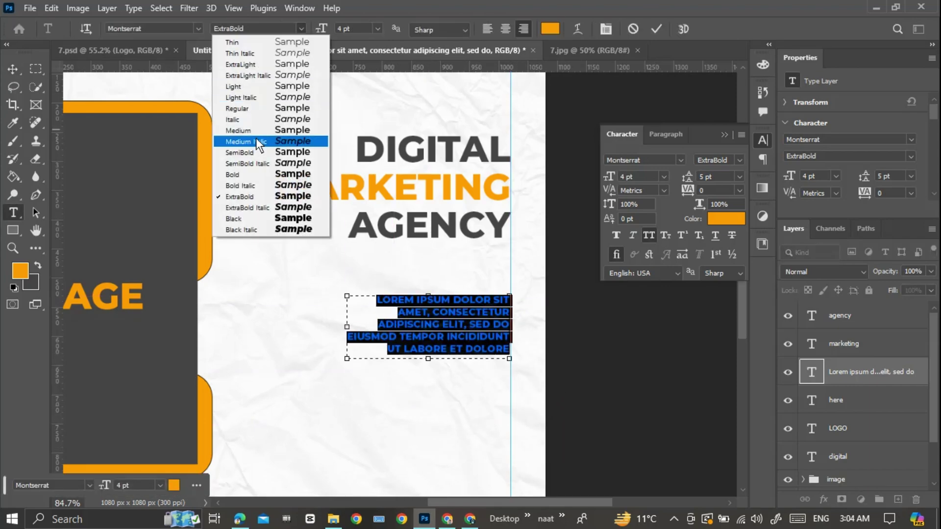
left_click(236, 158)
Shorten the placeholder paragraph to three lines so that it ends at SED DO
left_click(445, 338)
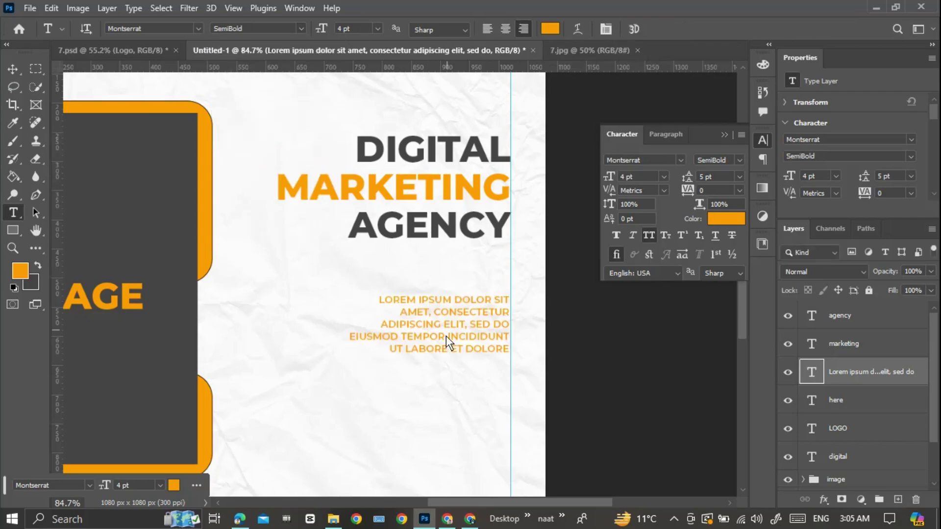
key("ctrl+shift+End")
key("BackSpace")
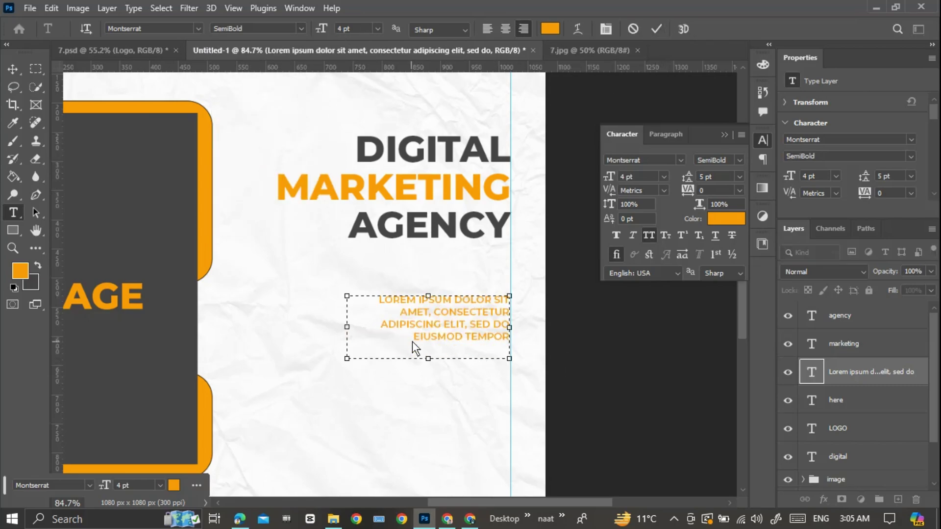
key("BackSpace")
key("BackSpace")
key("BackSpace")
key("BackSpace")
key("BackSpace")
key("BackSpace")
key("BackSpace")
key("BackSpace")
key("BackSpace")
key("BackSpace")
key("BackSpace")
key("BackSpace")
key("BackSpace")
key("BackSpace")
key("Escape")
key("v")
Add the text line MARKETING & SALES SOLUTION below the placeholder paragraph
scroll(445, 357, "down", 2)
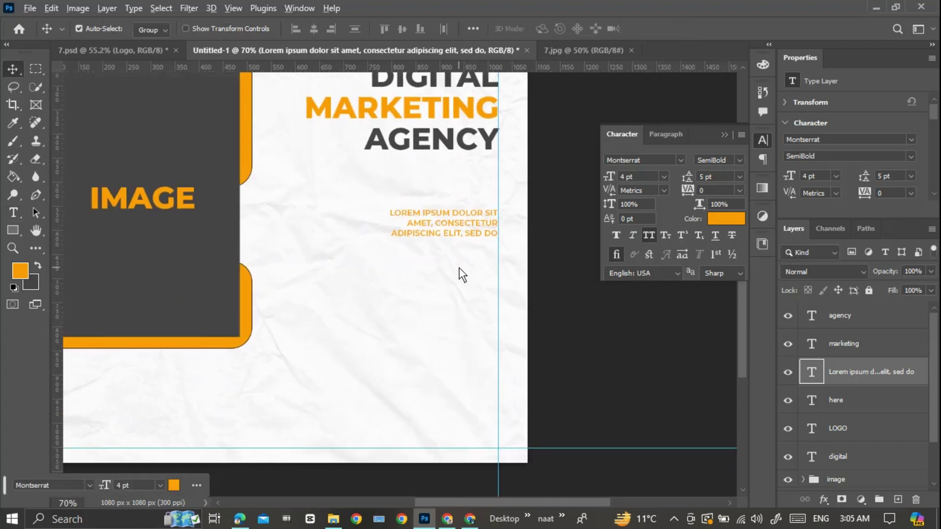
key("t")
left_click(366, 246)
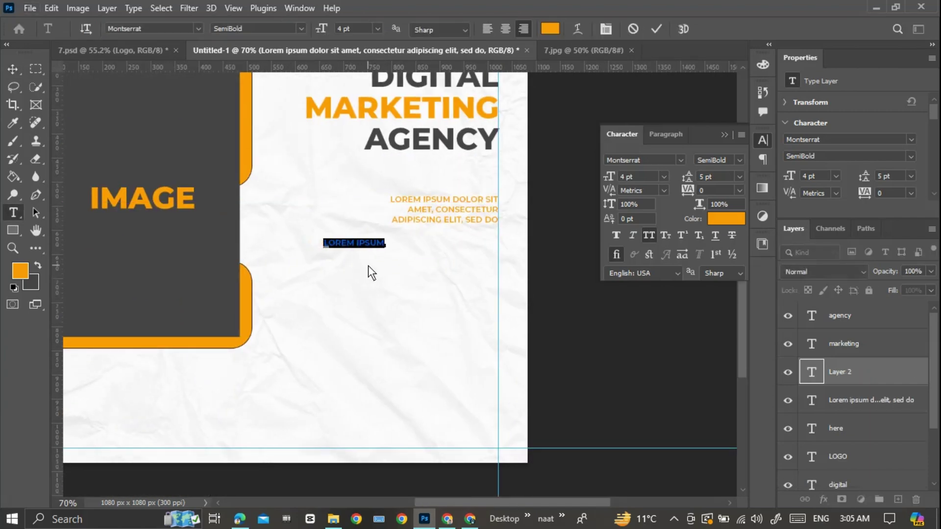
type("MARKETING")
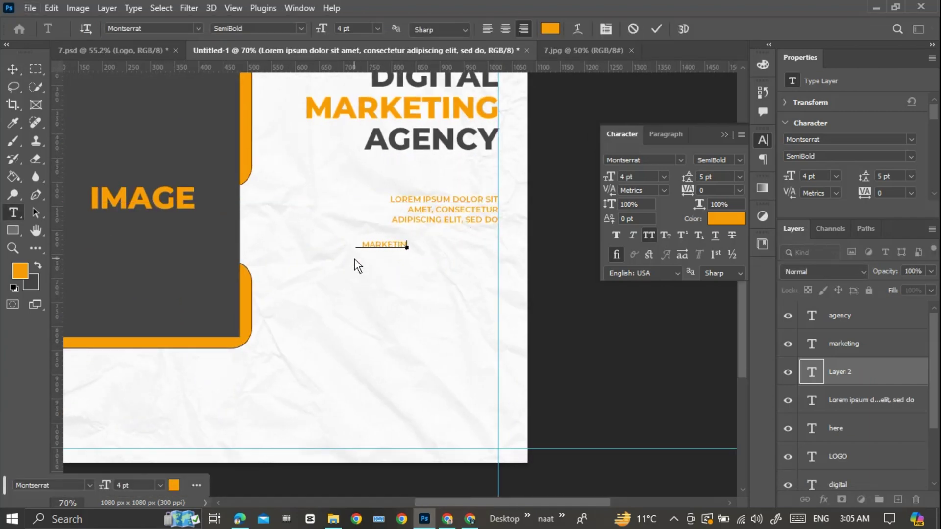
key("Escape")
scroll(350, 319, "up", 3)
left_click(360, 267)
type("&")
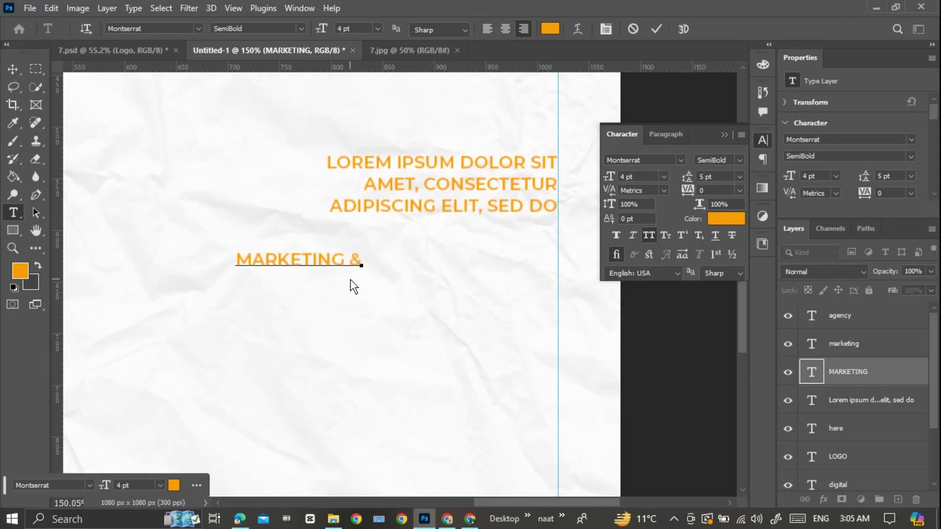
type(" SALES ")
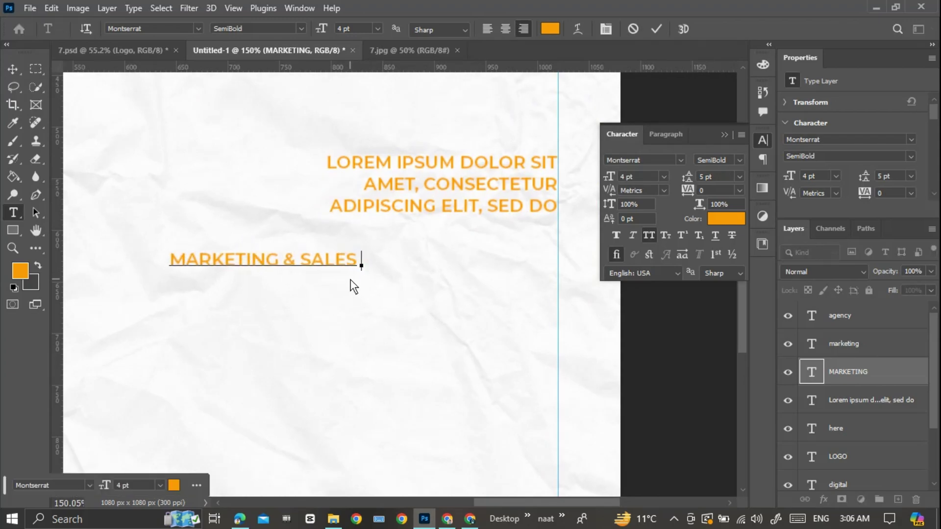
type("SOLUTION")
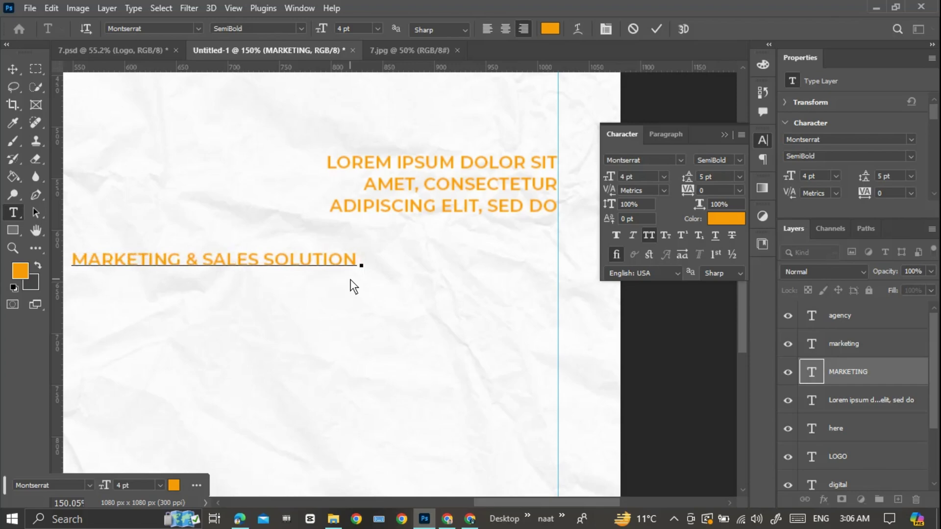
Add a second line reading TO GROW YOUR BUSSINES to the MARKETING & SALES SOLUTION text
key("Return")
type("TO GROW YOUR")
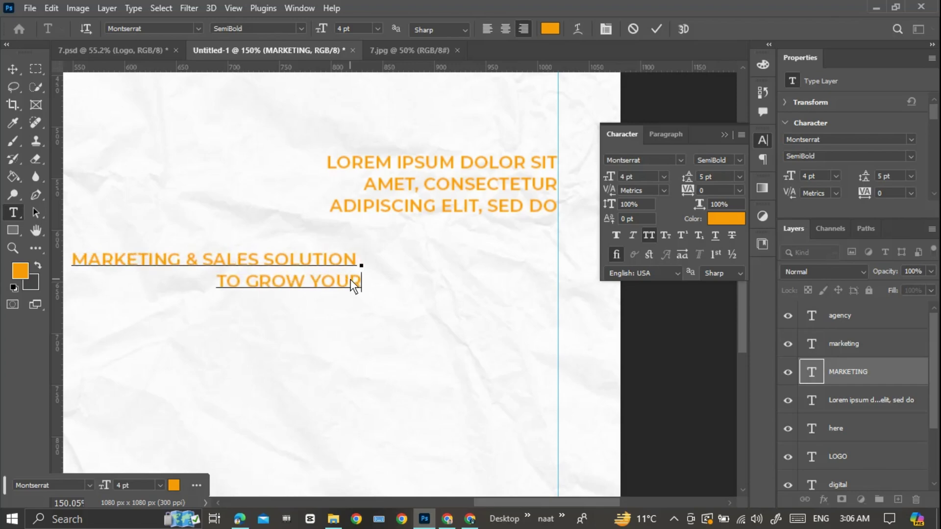
type(" BUSSINES")
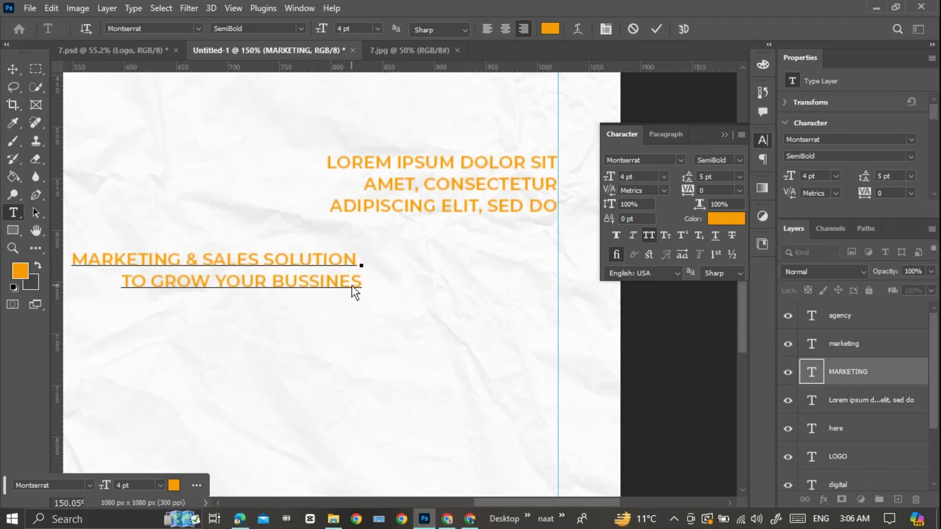
Align the two-line text to the right guide and recolour MARKETING & SALES and YOUR BUSSINES with the dark grey sampled from AGENCY
key("ctrl+shift+Left")
key("ctrl+shift+Left")
scroll(335, 339, "down", 3)
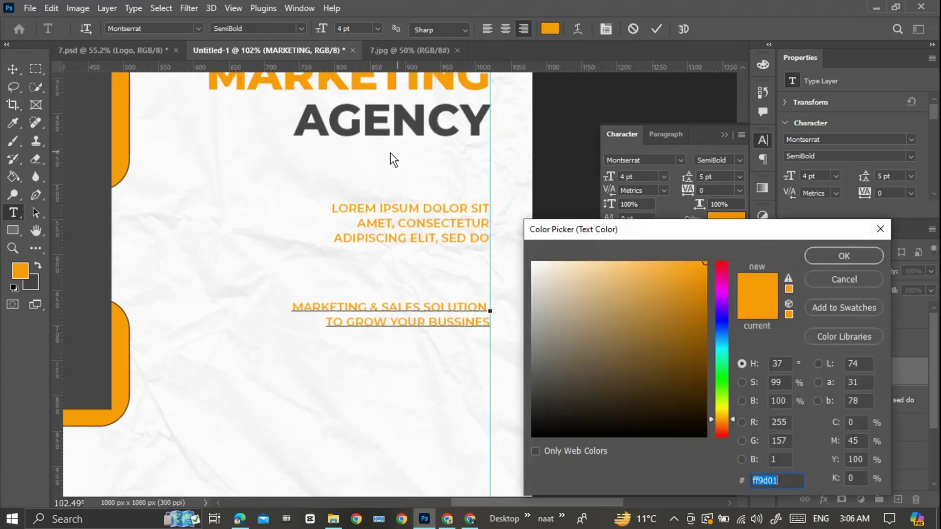
left_click(386, 131)
left_click(838, 256)
left_click_drag(421, 308, 525, 338)
left_click(553, 30)
left_click(386, 131)
left_click(833, 256)
left_click(656, 29)
Change the font weight of the two-line MARKETING & SALES text to Bold
left_click(301, 29)
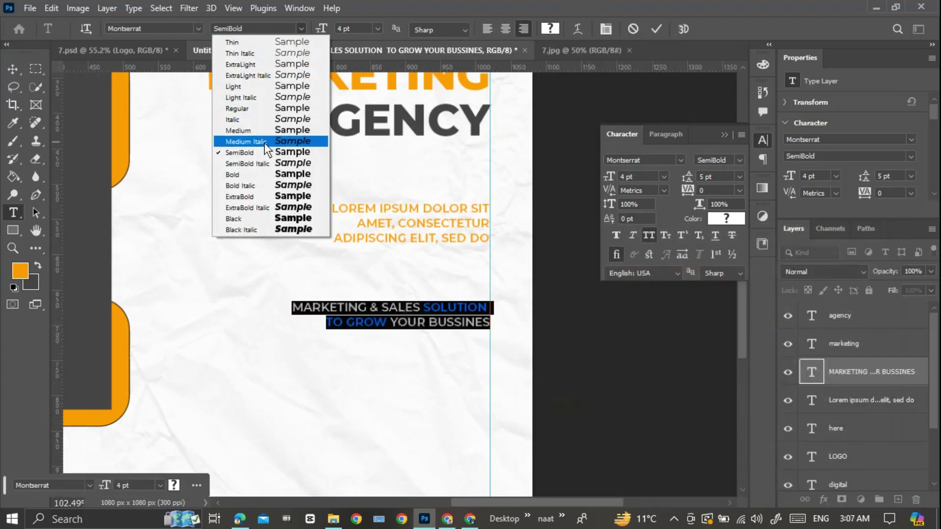
left_click(255, 177)
left_click(657, 28)
scroll(530, 255, "down", 1)
key("v")
left_click_drag(477, 284, 476, 284)
Draw an orange rectangle of about 150 × 44 px near the lower edge of the canvas, below the image frame
scroll(464, 333, "down", 1)
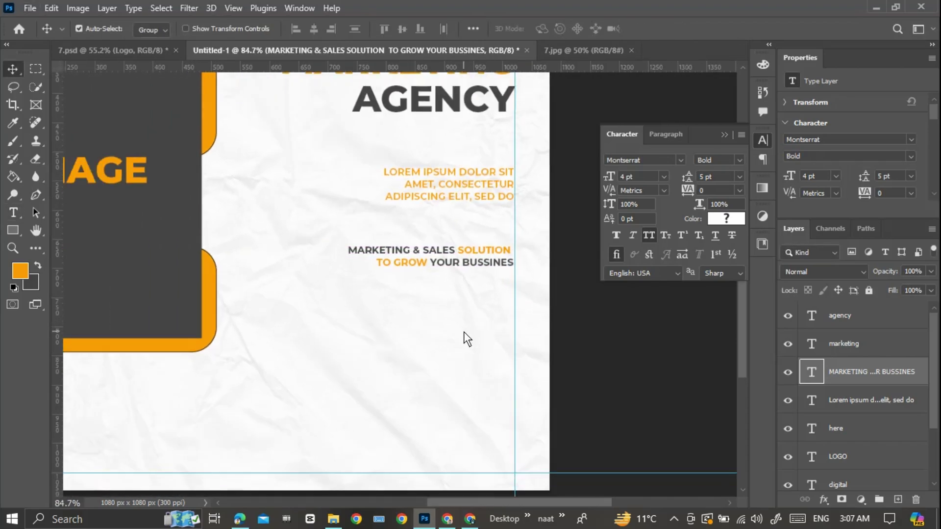
scroll(467, 339, "down", 2)
left_click(13, 230)
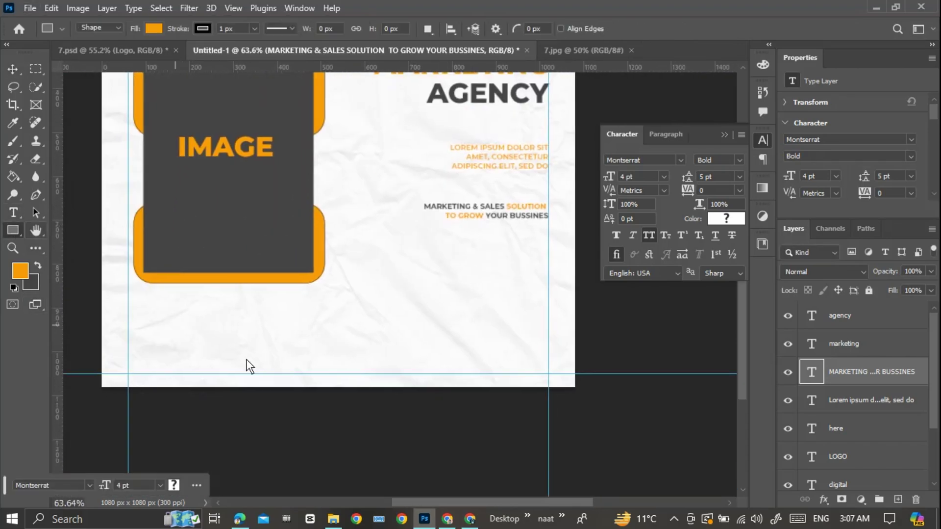
left_click_drag(305, 334, 357, 342)
key("v")
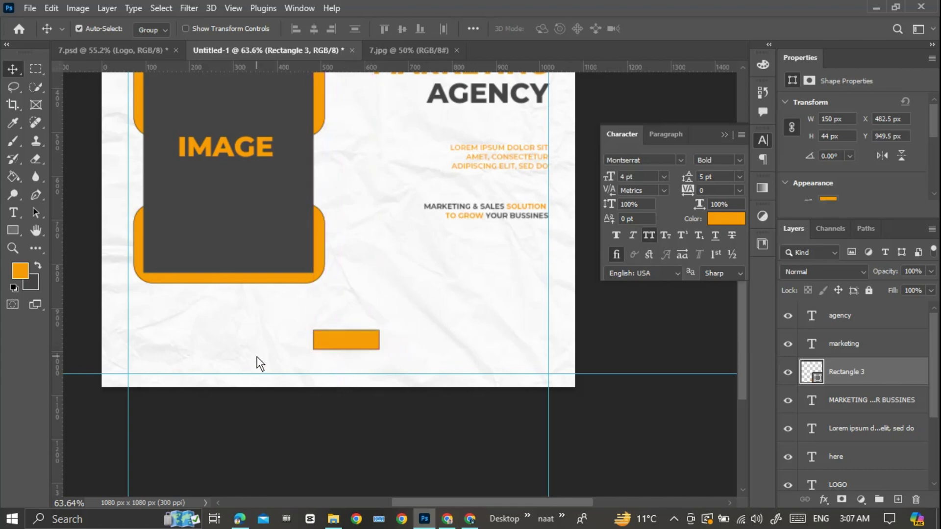
Centre the small orange rectangle horizontally on the canvas with a temporary vertical guide and remove that guide
scroll(258, 358, "down", 2)
left_click_drag(61, 328, 310, 344)
scroll(319, 346, "up", 2)
scroll(321, 352, "up", 2)
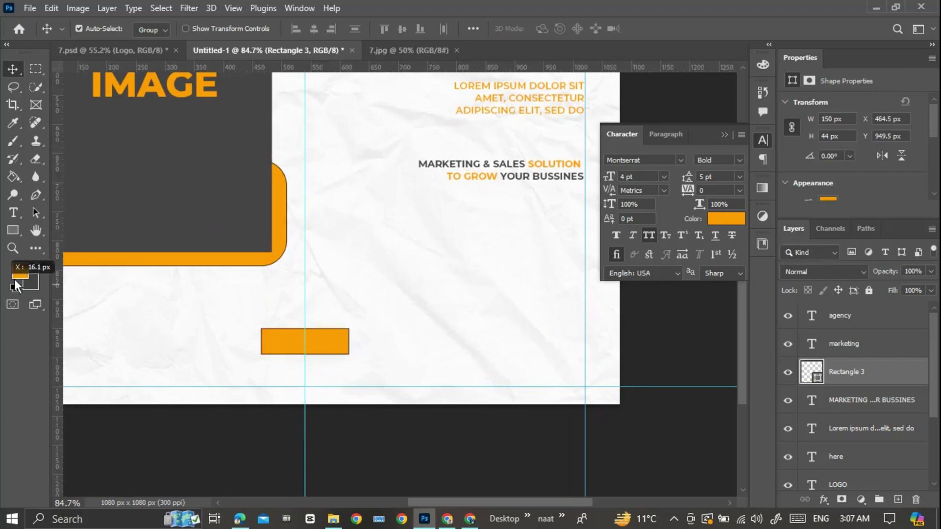
left_click_drag(15, 279, 15, 279)
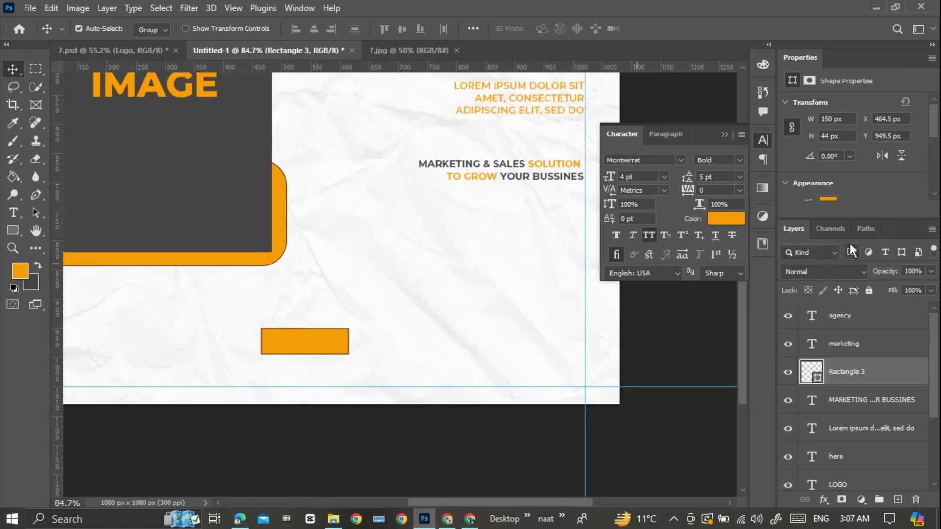
scroll(833, 178, "down", 3)
scroll(836, 183, "down", 1)
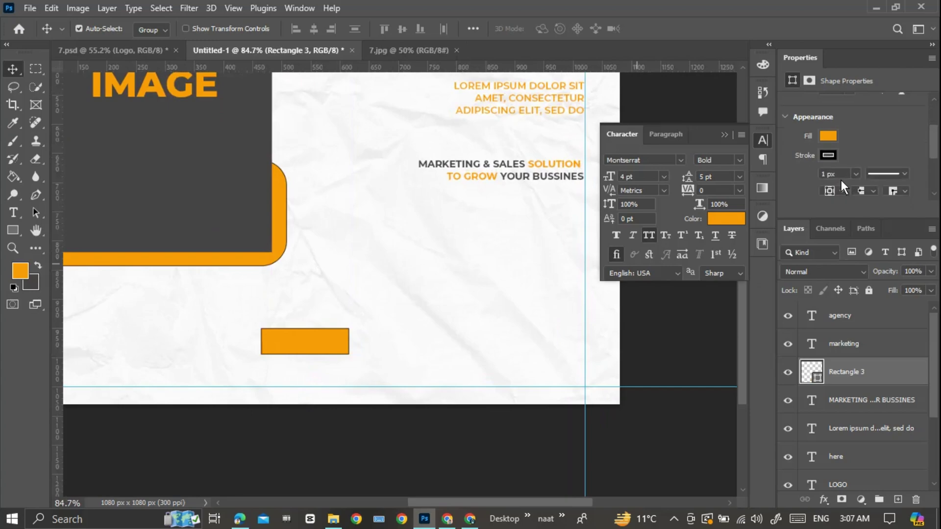
Add the Bold text JOIN NOW at 6 pt just above the small orange rectangle
key("t")
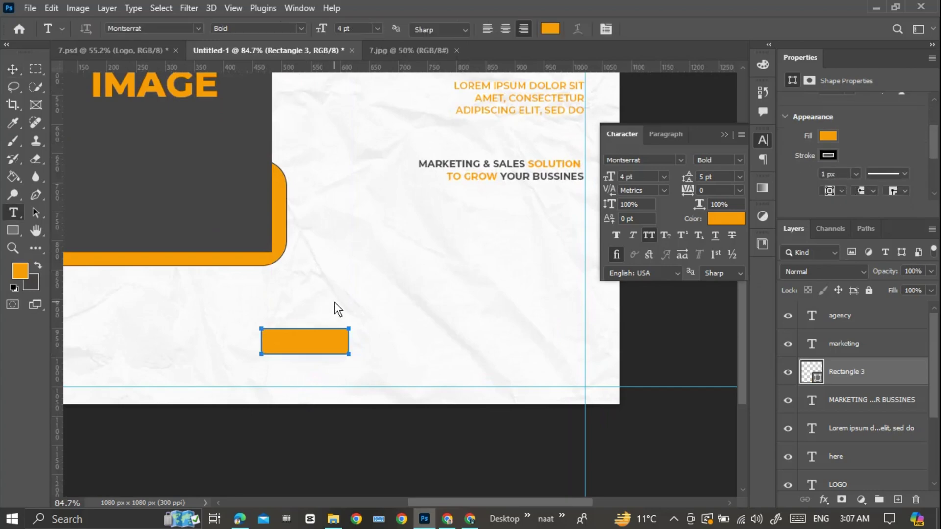
left_click(337, 298)
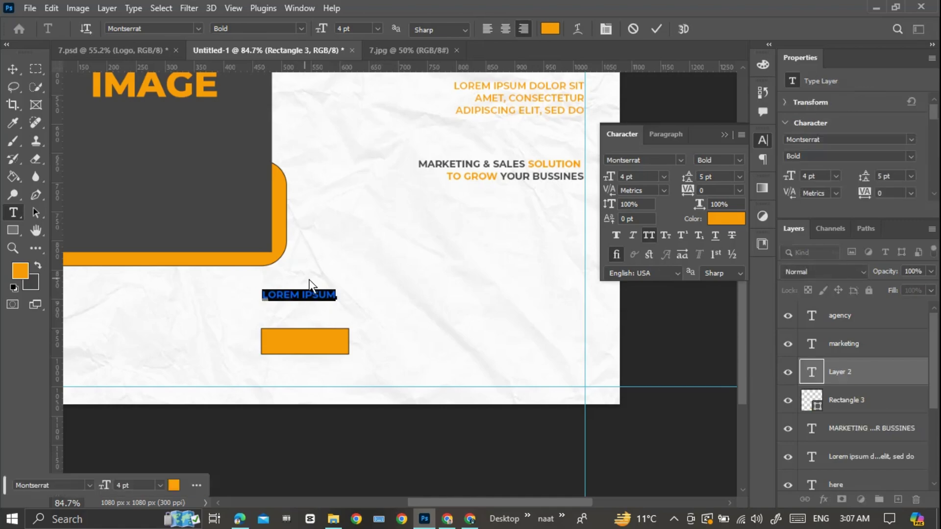
double_click(340, 28)
type("6")
key("Return")
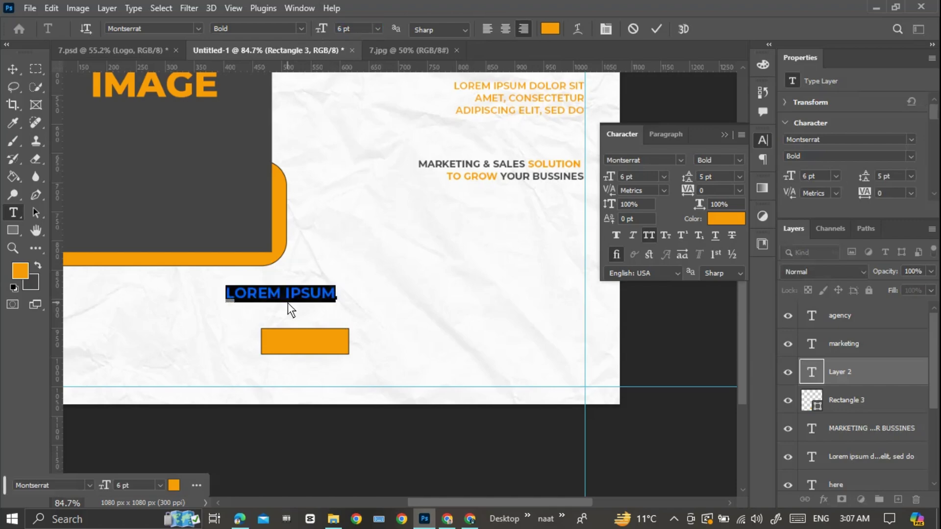
key("BackSpace")
type("JOIN")
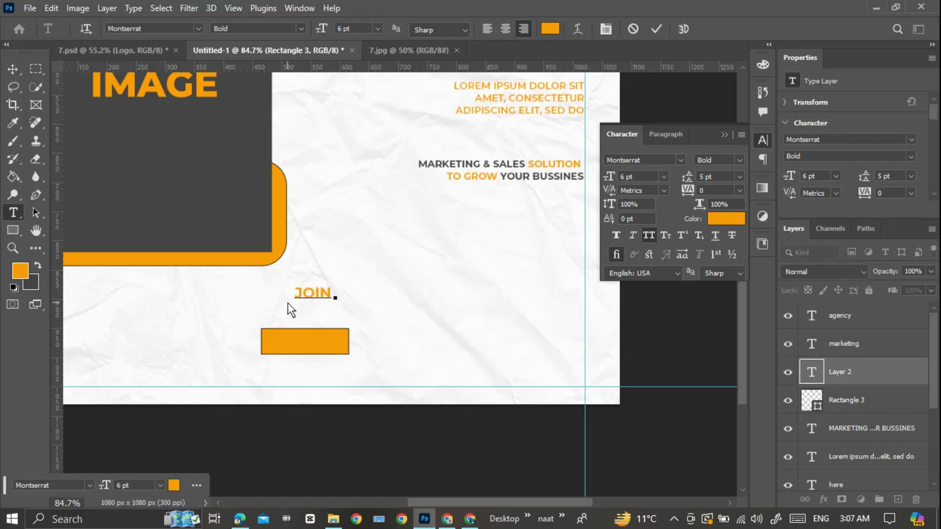
type(" NOW")
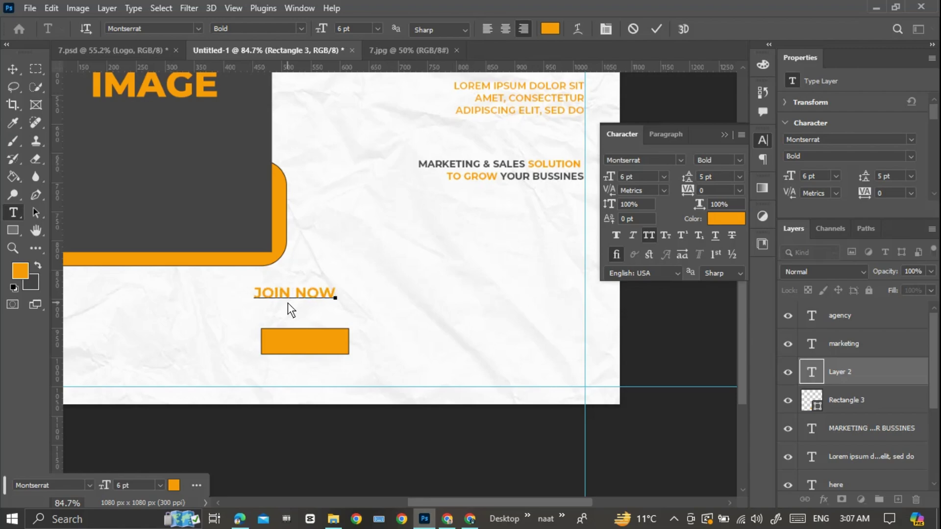
left_click(657, 29)
key("v")
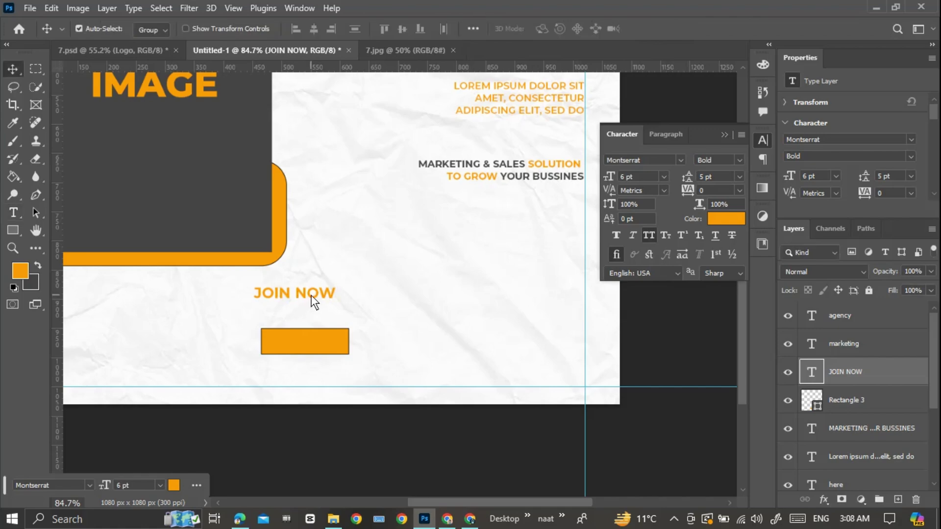
Align the JOIN NOW text with the left edge of the small orange rectangle and recolour it with the image placeholder's dark grey
mouse_move(315, 290)
left_mouse_down()
mouse_move(319, 328)
mouse_move(321, 304)
left_mouse_up()
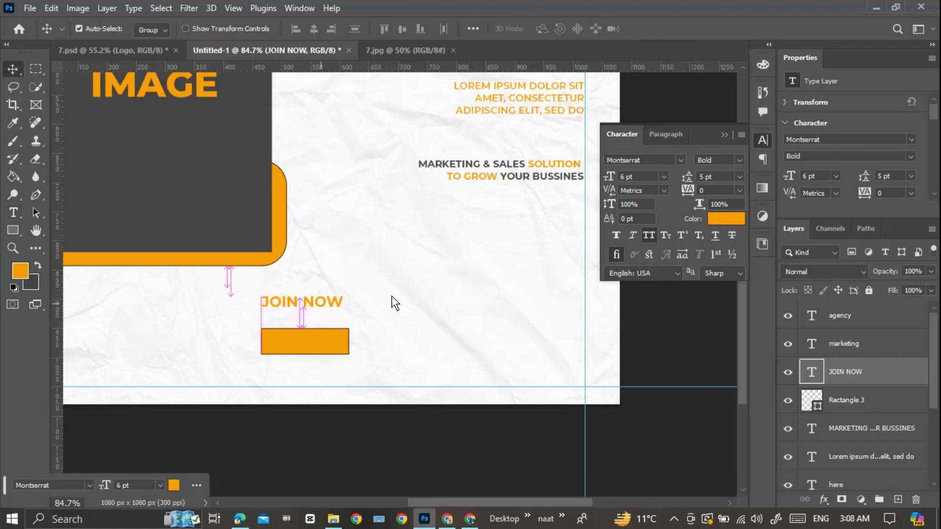
key("t")
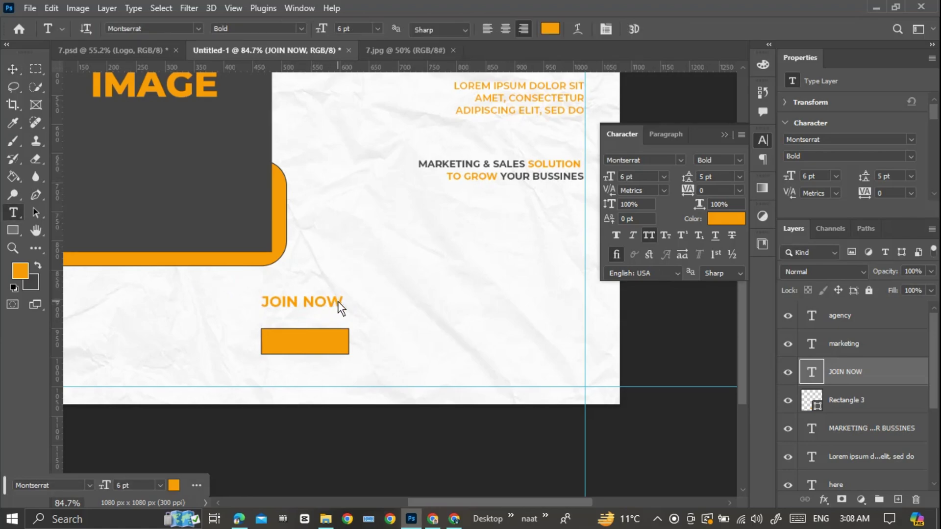
left_click(557, 29)
left_click(180, 166)
left_click(822, 258)
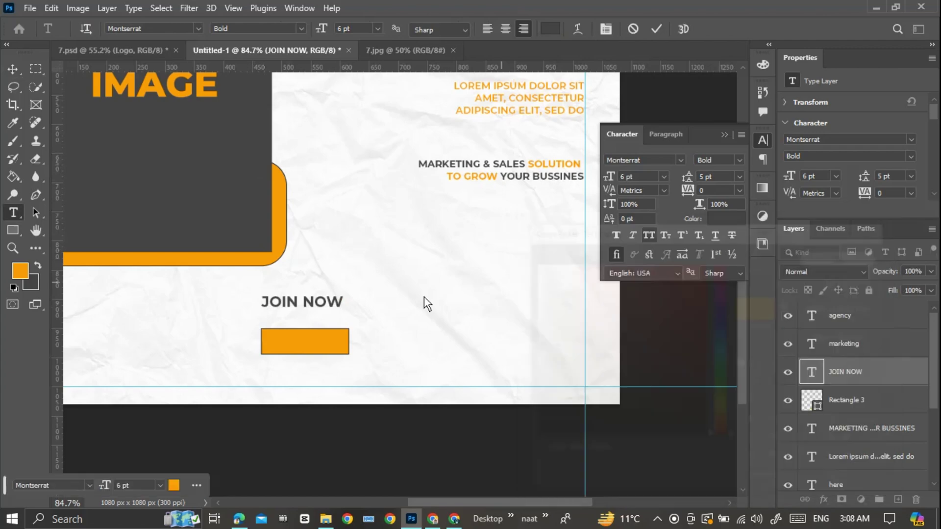
type("v")
key("ctrl+z")
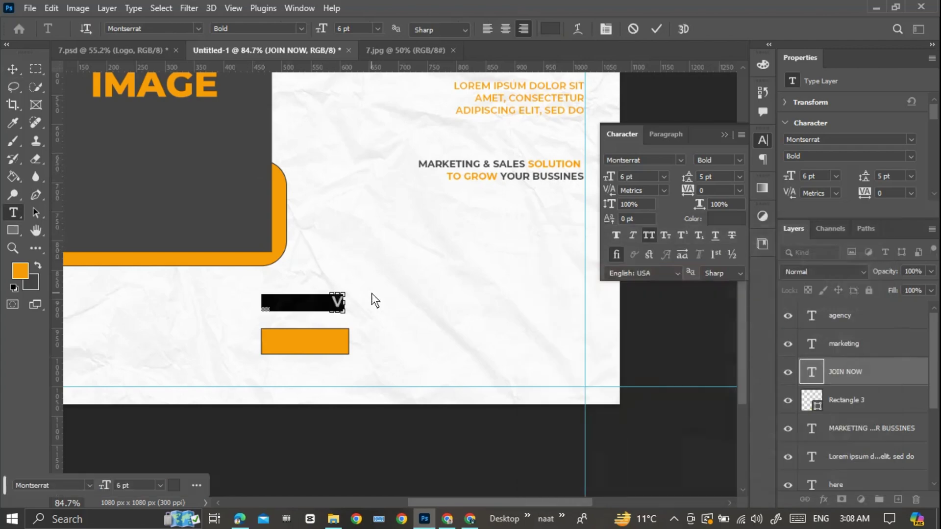
left_click(657, 30)
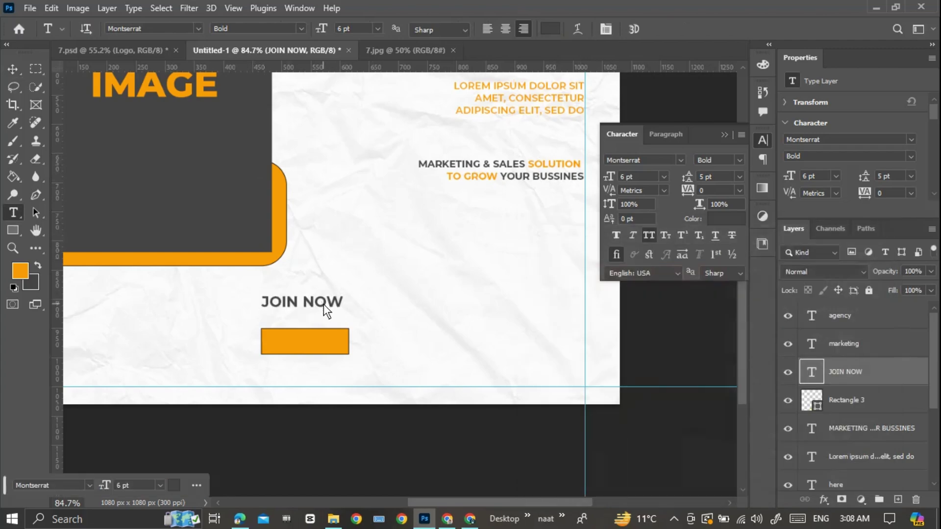
Move the JOIN NOW text down onto the small orange rectangle, centred horizontally within it
key("v")
left_click_drag(328, 302, 329, 335)
key("ctrl+t")
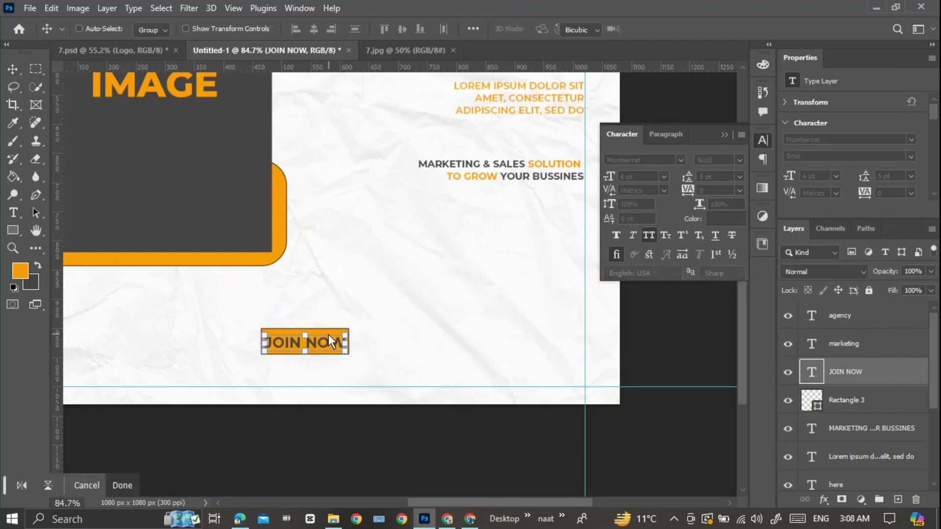
key("Return")
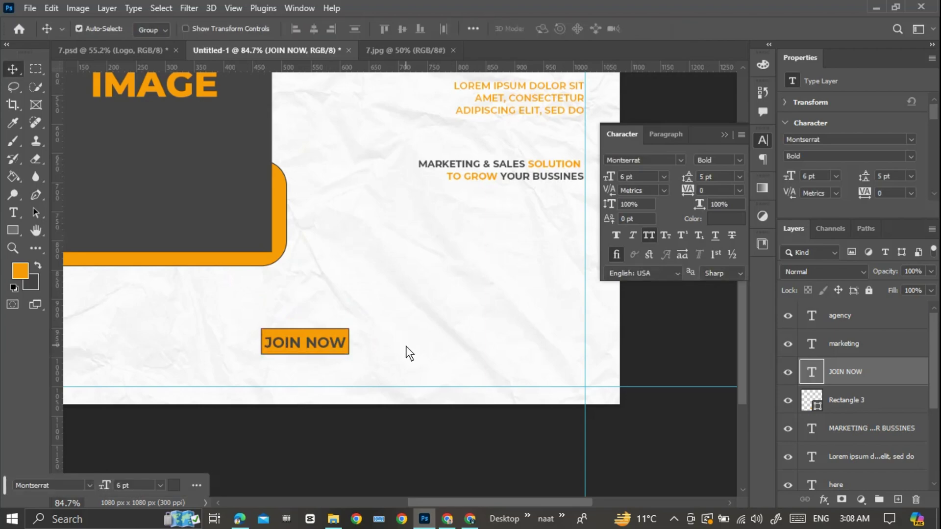
Scale the JOIN NOW text down to 87% so it fits inside the orange rectangle with side margins
scroll(405, 351, "up", 3)
left_click_drag(383, 356, 401, 346)
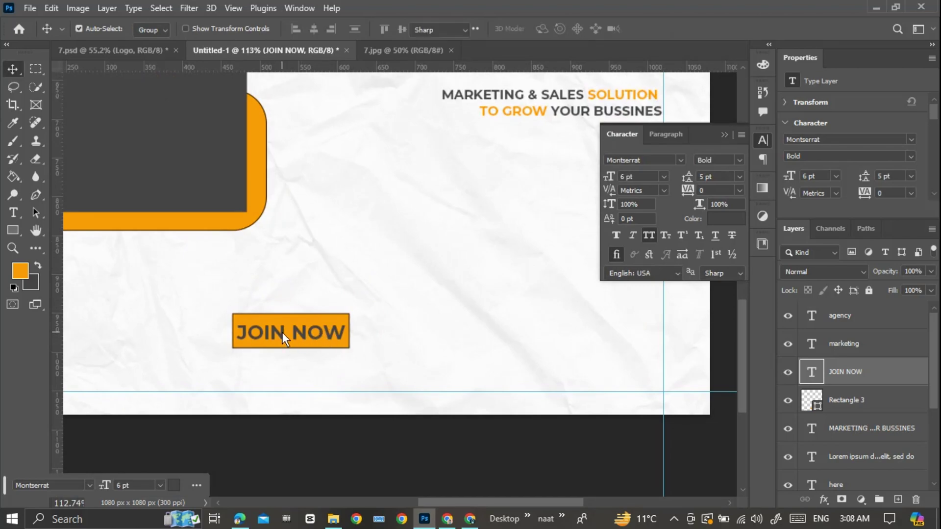
key("t")
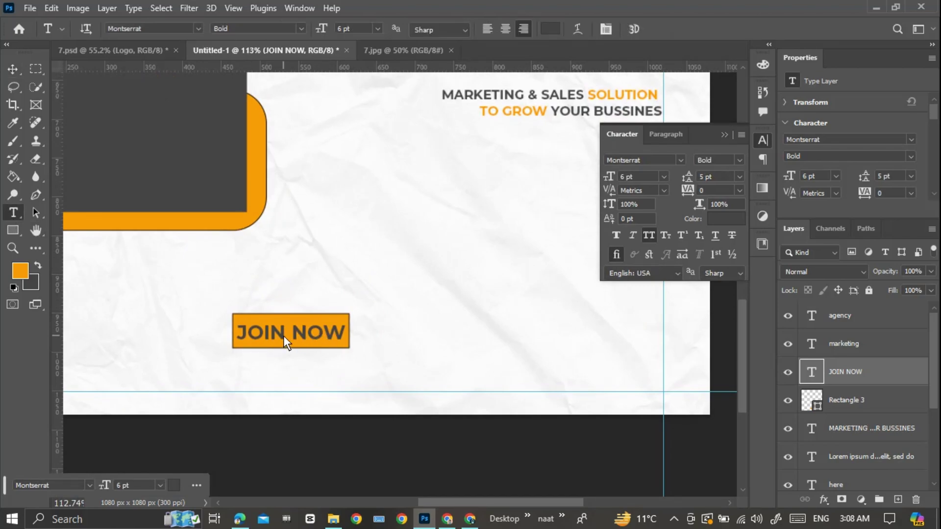
mouse_move(284, 335)
left_mouse_down()
mouse_move(252, 334)
mouse_move(287, 336)
left_mouse_up()
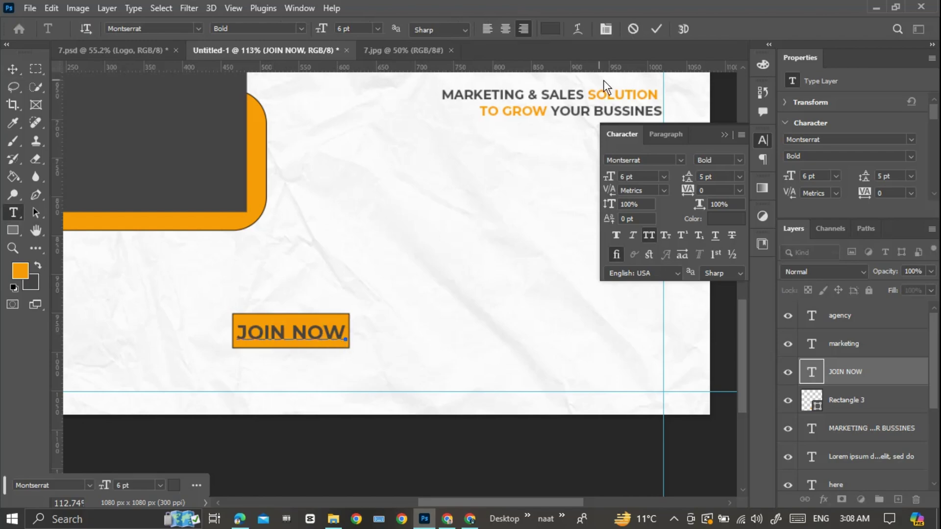
left_click(657, 29)
key("ctrl+t")
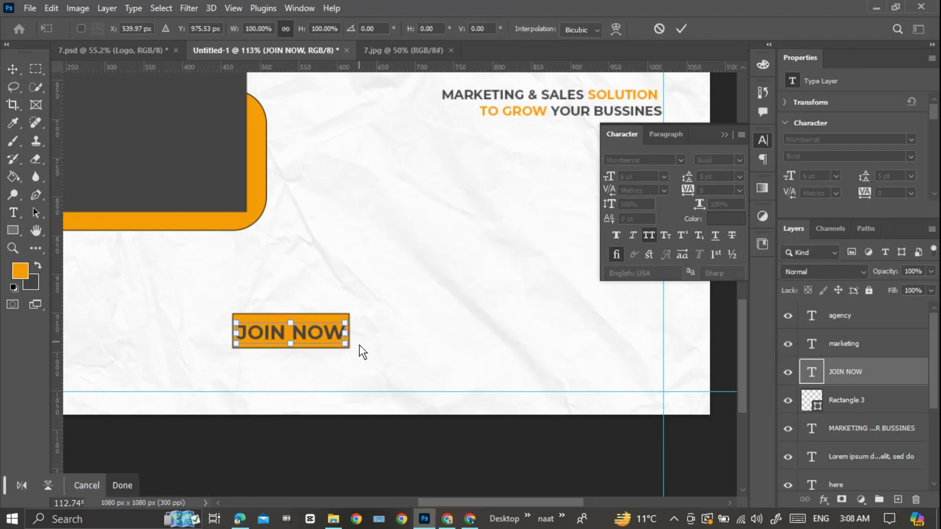
mouse_move(344, 348)
left_mouse_down()
mouse_move(316, 333)
mouse_move(339, 339)
mouse_move(331, 335)
left_mouse_up()
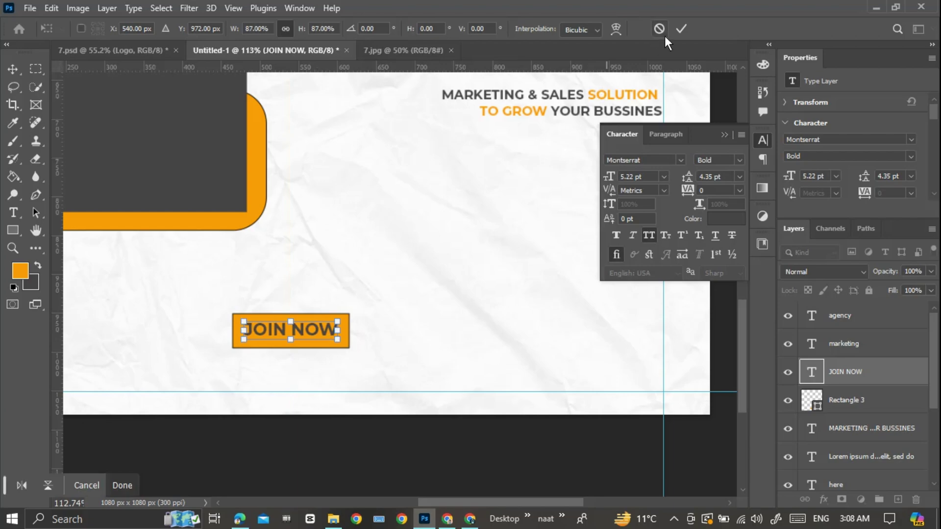
left_click(680, 28)
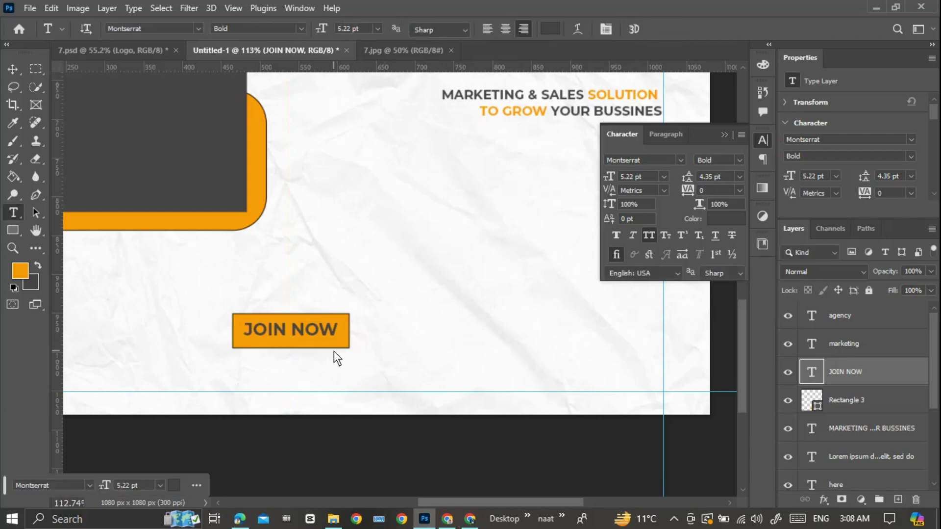
Nudge the JOIN NOW text down slightly to centre it vertically in the orange rectangle
key("v")
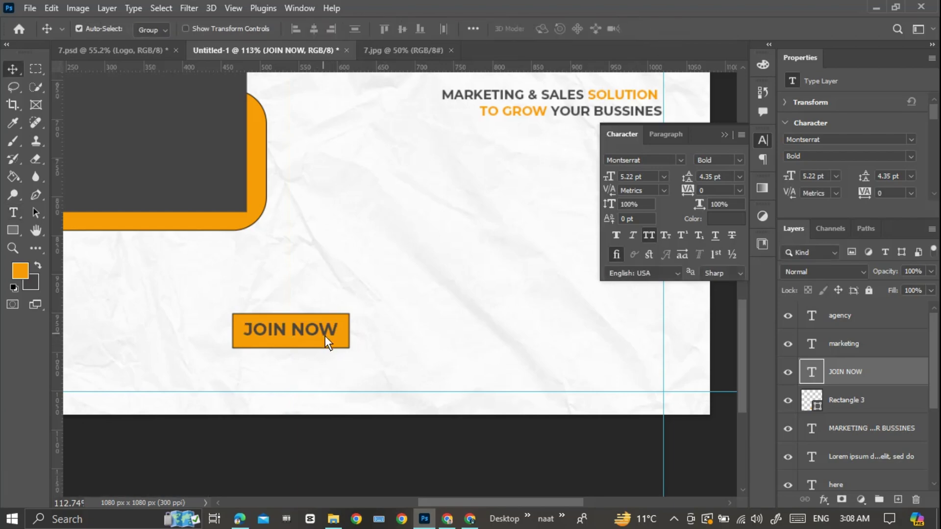
key("Down")
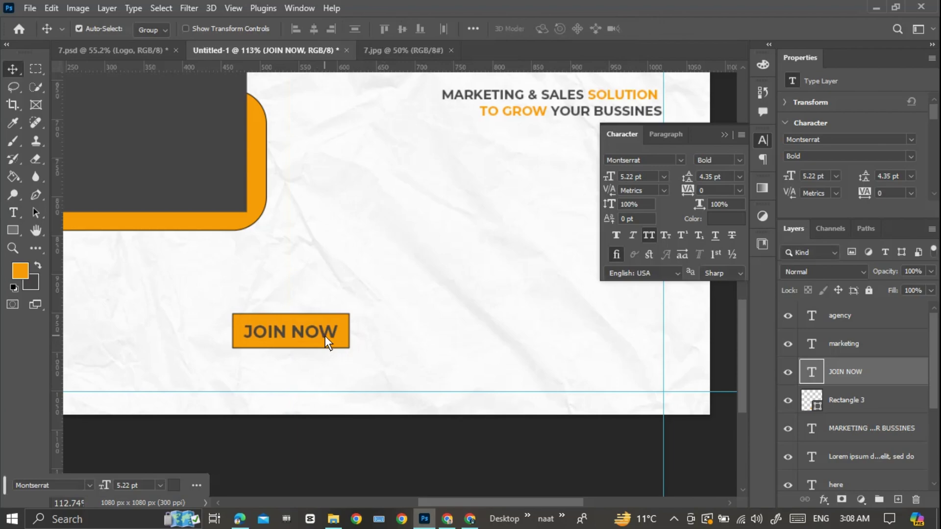
key("Down")
left_click(437, 345)
Add the Bold dark grey text FOR MORE INFORMATION at 4 pt, left of the JOIN NOW button
scroll(436, 344, "down", 3)
key("t")
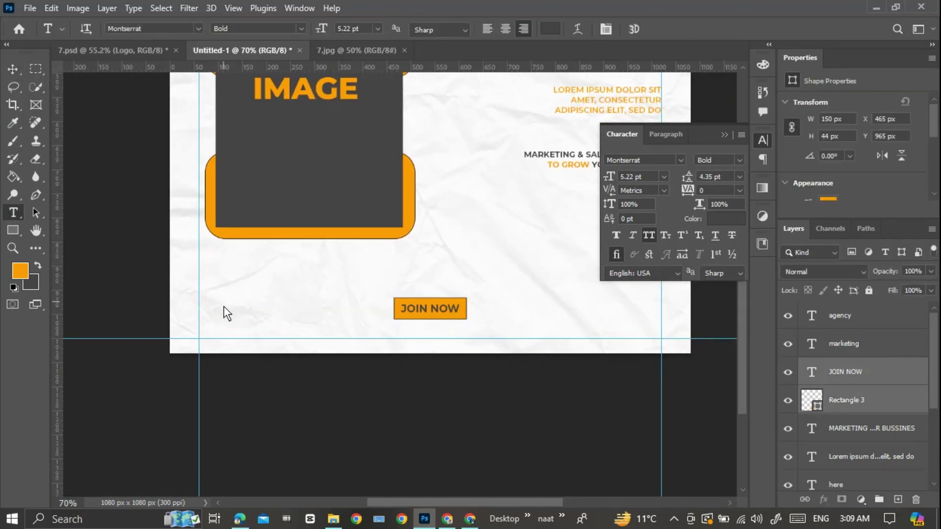
left_click(223, 305)
type("FOR MORE ")
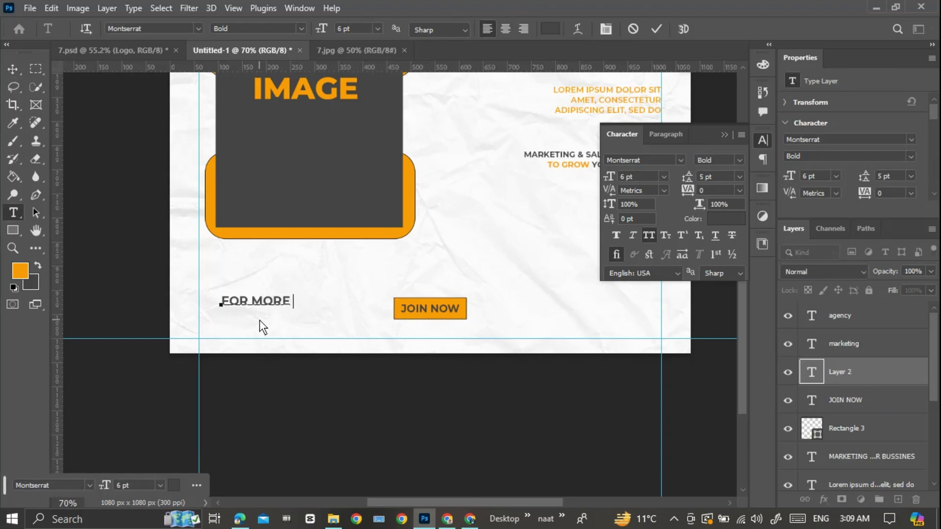
type("INFORMATI")
type("ON")
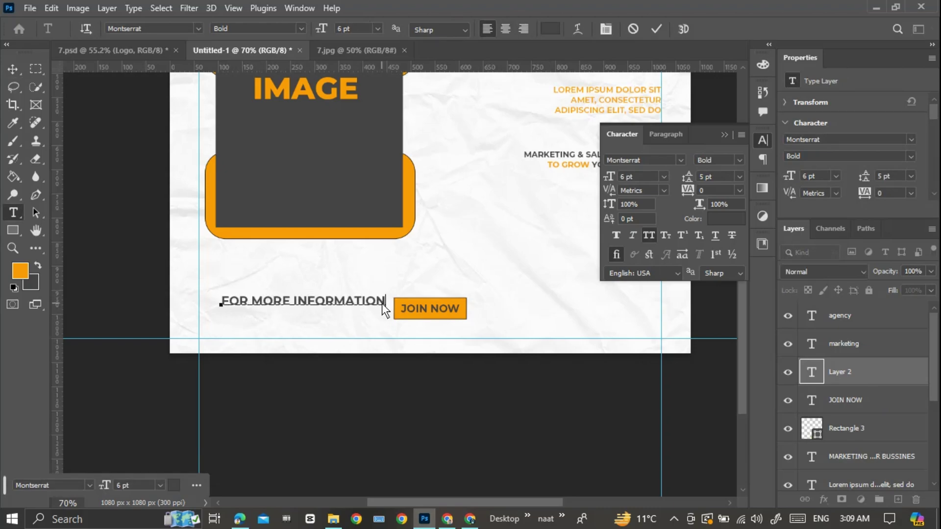
left_click_drag(384, 306, 221, 302)
double_click(346, 28)
type("4")
key("Return")
left_click(655, 28)
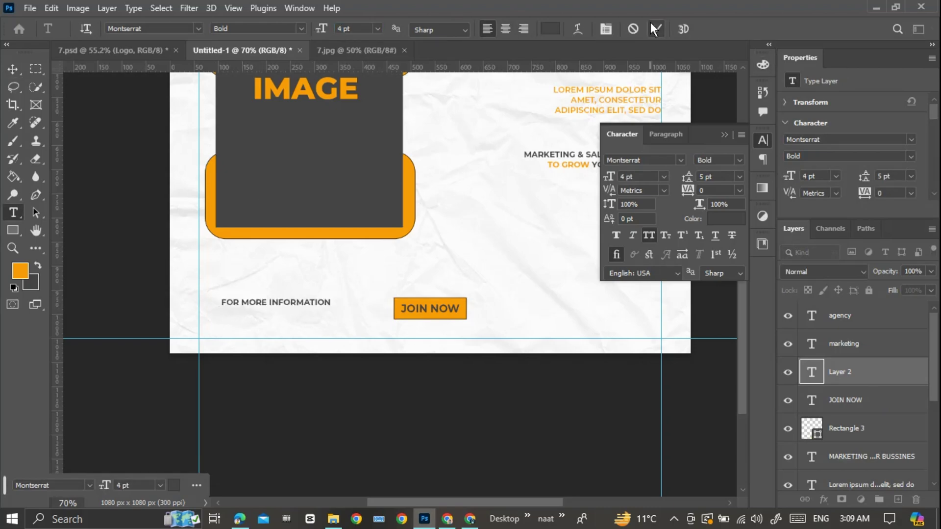
Add a placeholder phone number in Bold 6 pt below the FOR MORE INFORMATION text
left_click(223, 317)
key("ctrl+shift+period")
type("123-456-789")
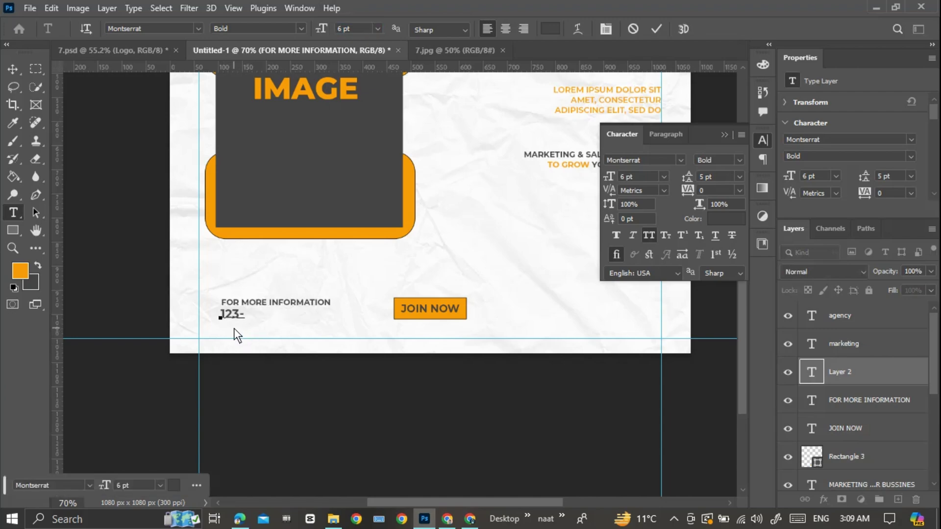
key("ctrl+a")
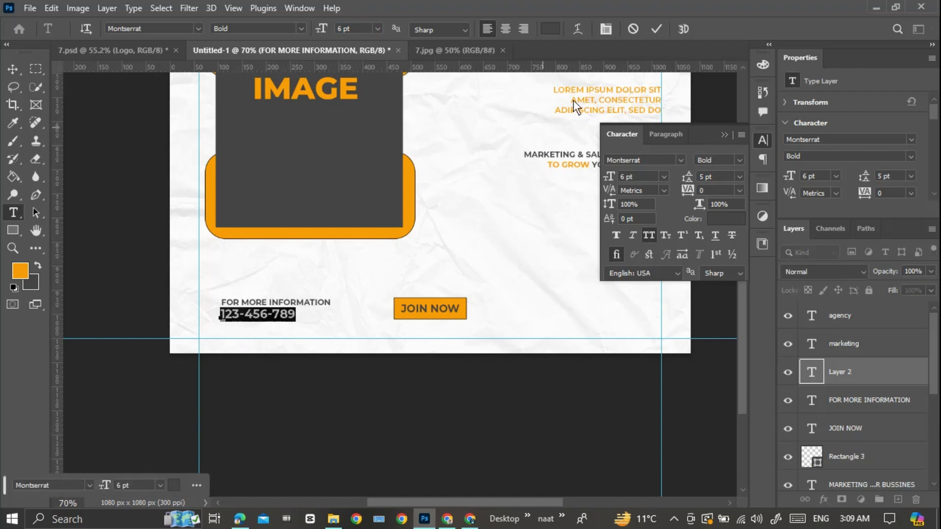
left_click(657, 29)
Change the font style of the phone number text to ExtraBold Italic
left_click_drag(296, 317, 220, 315)
left_click(302, 28)
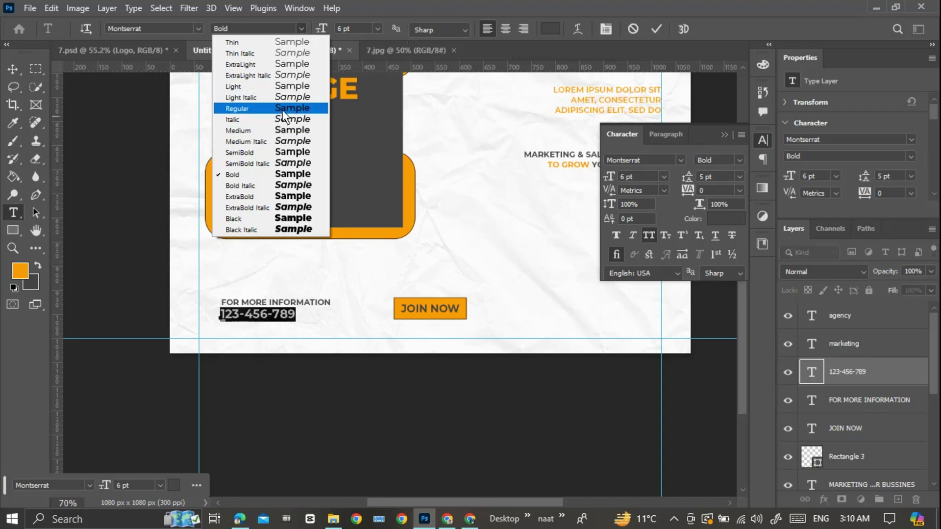
left_click(274, 141)
left_click(302, 28)
left_click(274, 207)
left_click(657, 29)
Enlarge the phone number text by free transform to about 6.17 pt
key("ctrl+t")
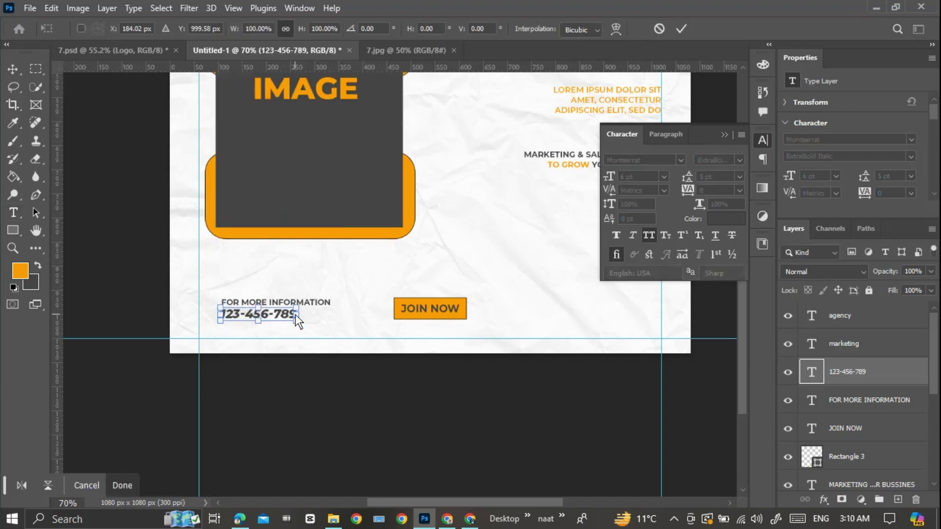
scroll(295, 342, "up", 5)
left_click_drag(298, 356, 387, 375)
key("Return")
Try the ExtraBold style on the phone number text and delete that text layer
left_click(300, 29)
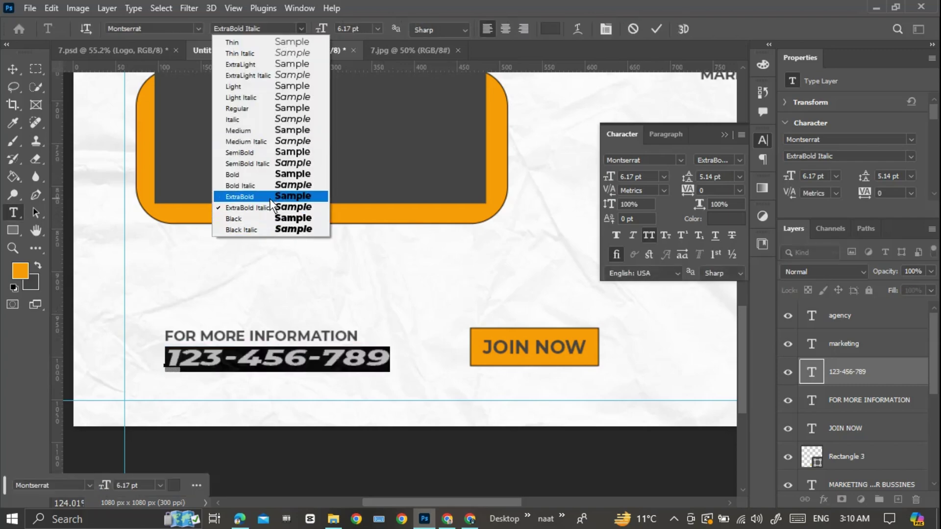
left_click(269, 198)
key("ctrl+Return")
scroll(421, 321, "down", 5)
key("v")
key("Delete")
Add a placeholder phone number in Bold 6 pt just below FOR MORE INFORMATION, aligned with its left edge
key("t")
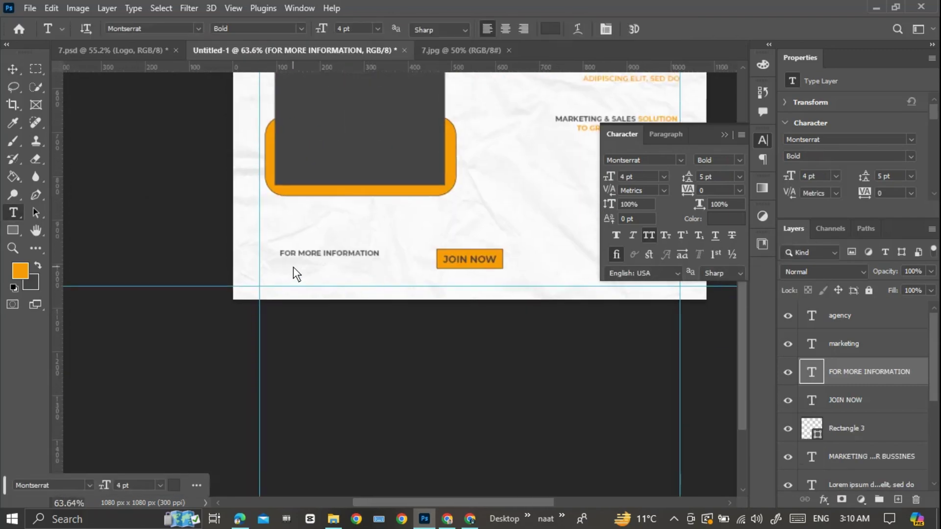
left_click(284, 265)
type("123-456-789")
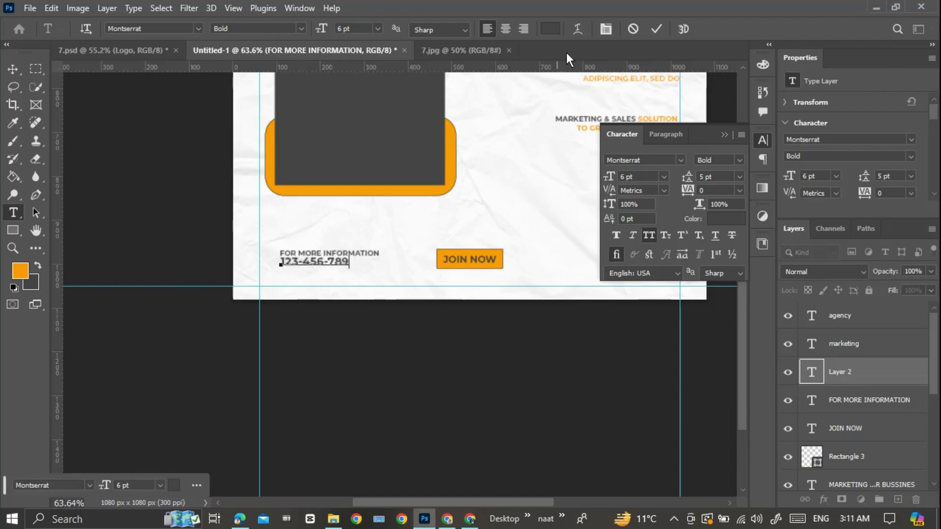
key("ctrl+Return")
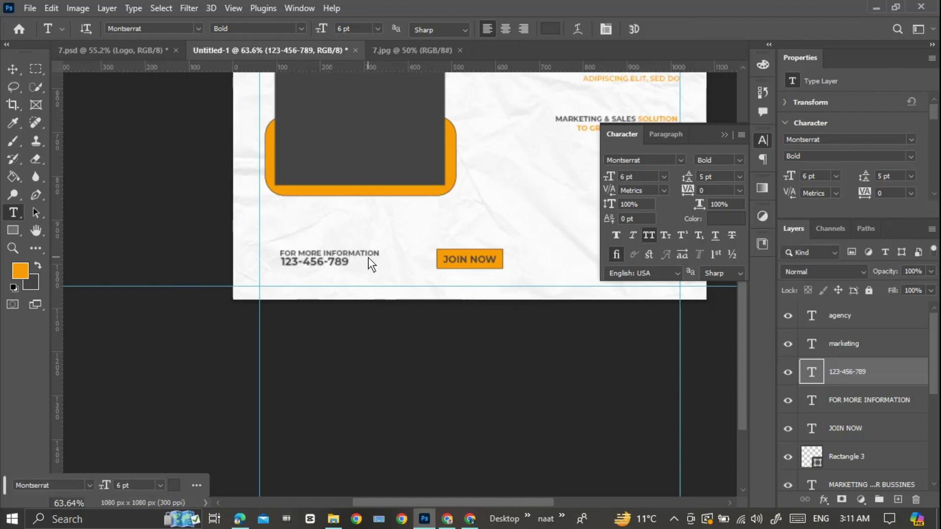
key("v")
left_click_drag(345, 260, 342, 264)
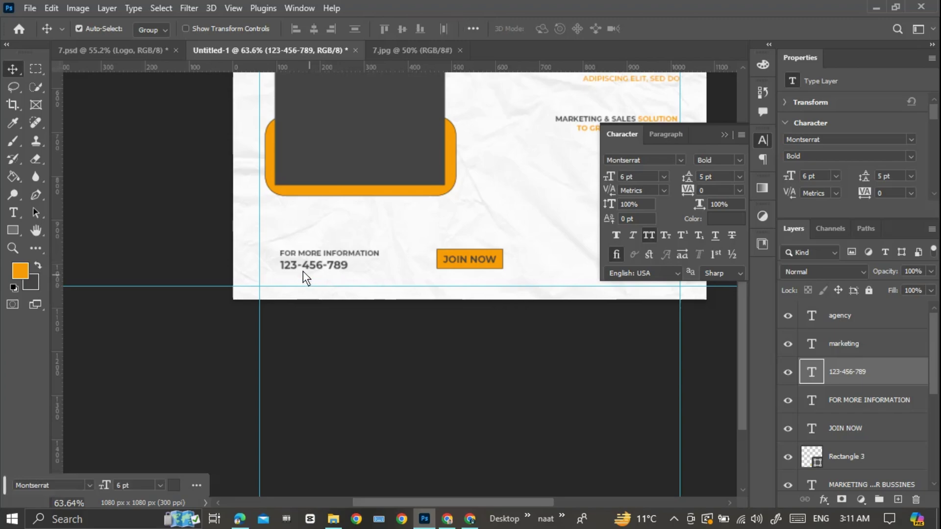
Insert a plus sign at the start of the phone number text
key("t")
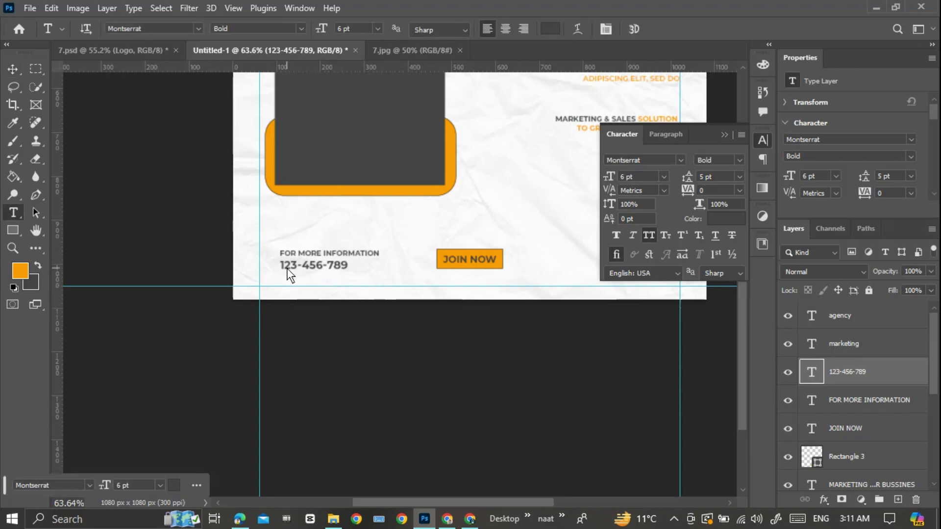
left_click(287, 269)
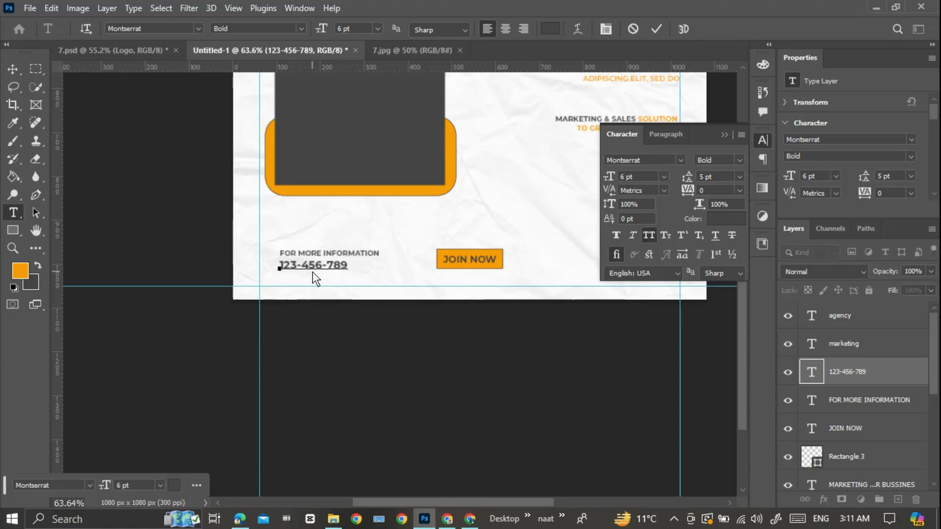
type("+")
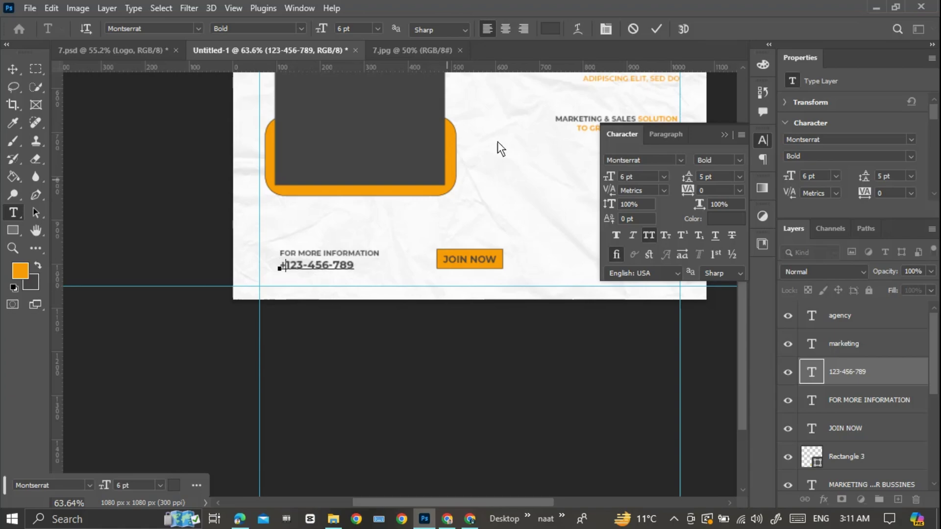
left_click(431, 294)
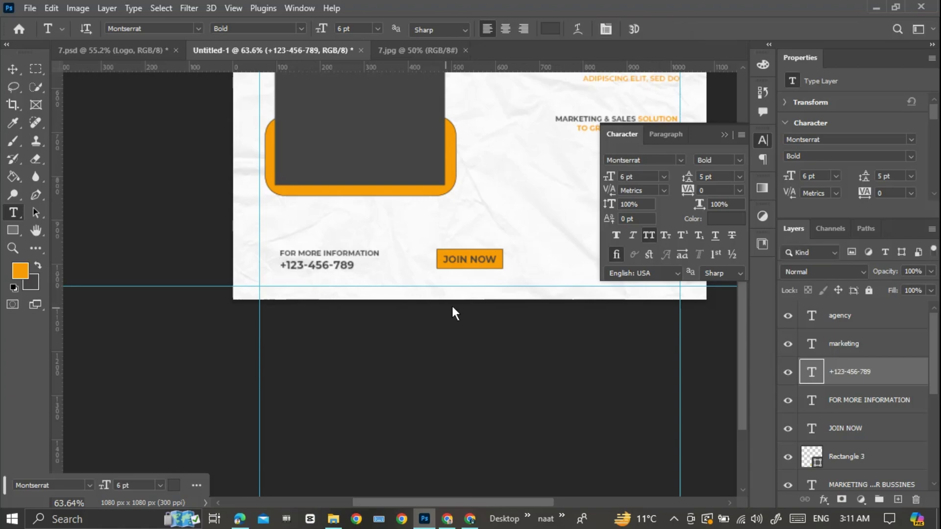
left_click_drag(484, 314, 447, 326)
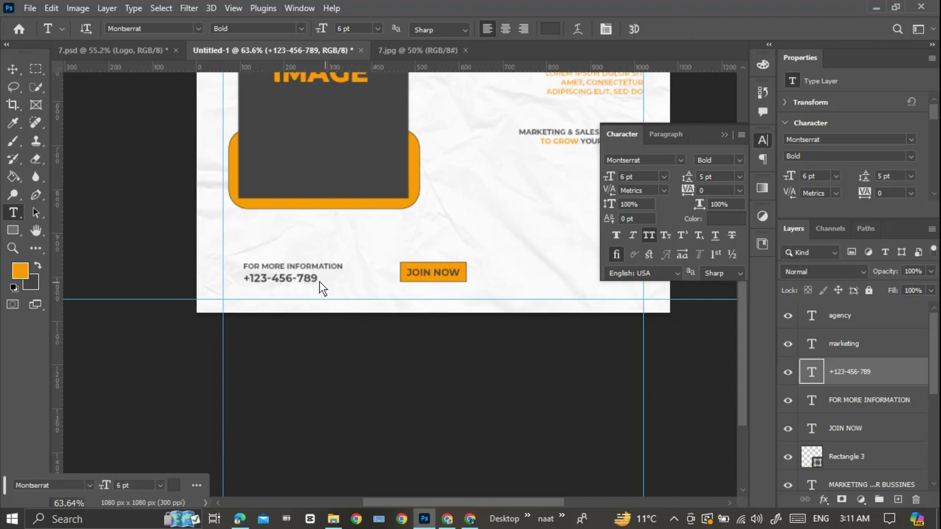
left_click_drag(456, 361, 339, 410)
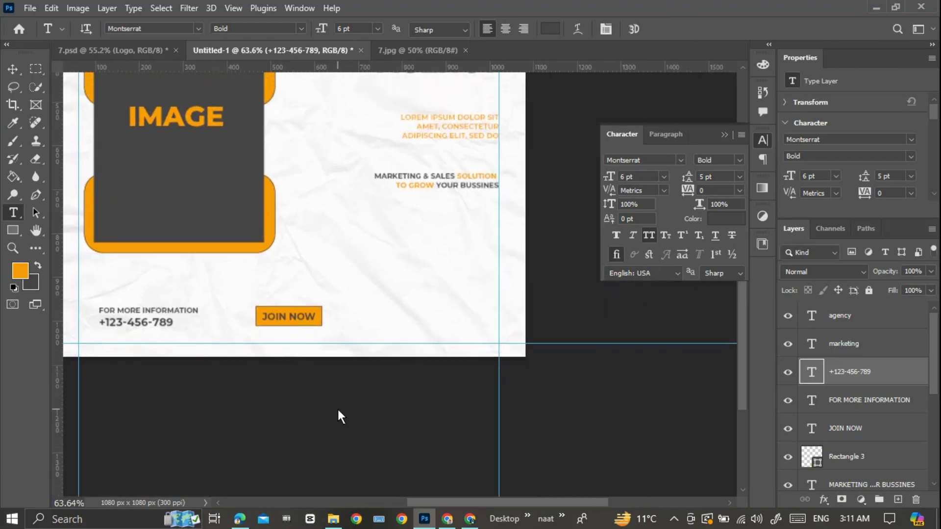
left_click(404, 315)
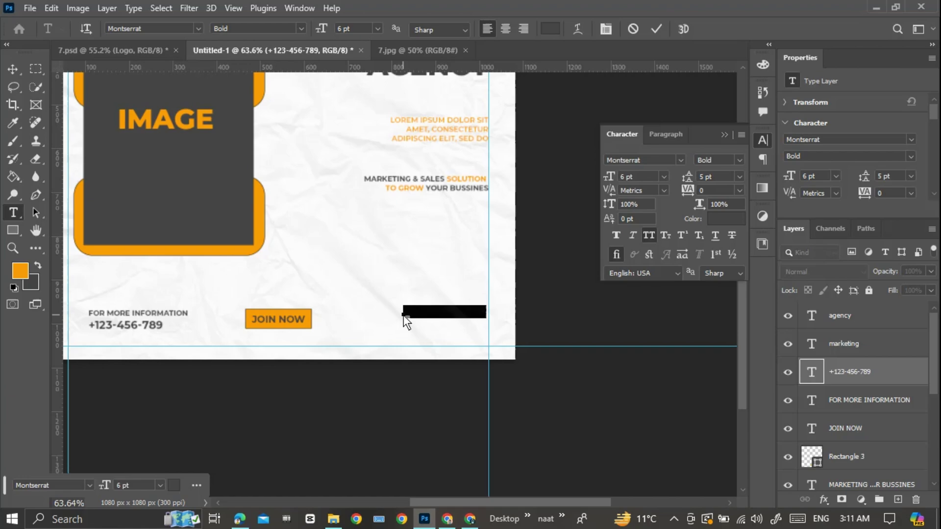
left_click_drag(431, 328, 420, 327)
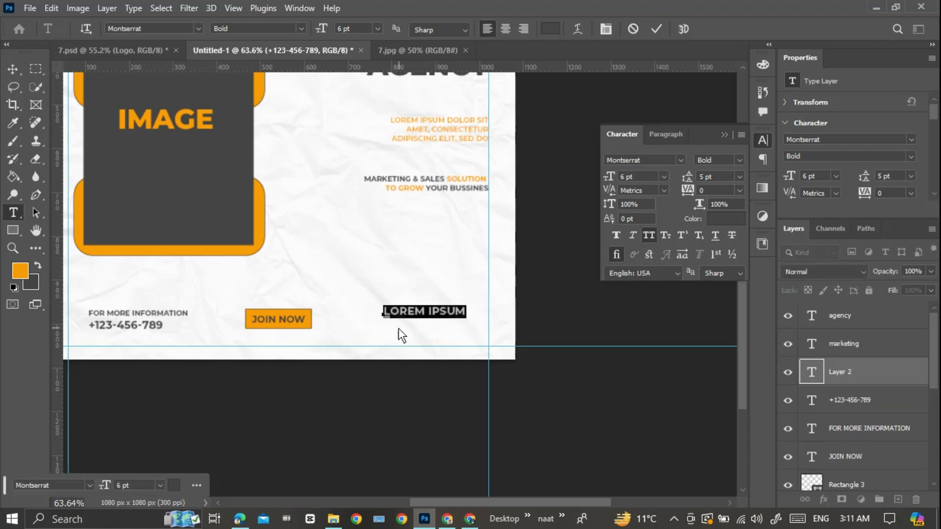
type("www.")
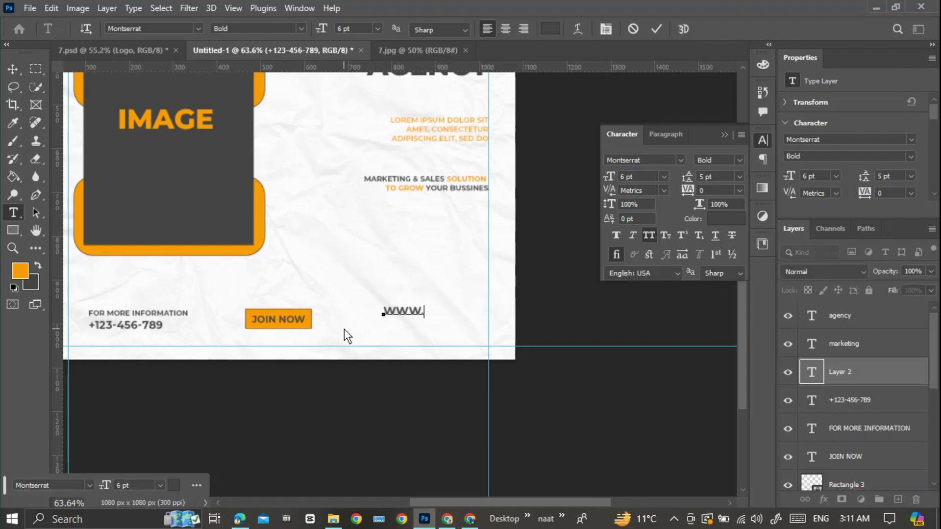
type("your webs")
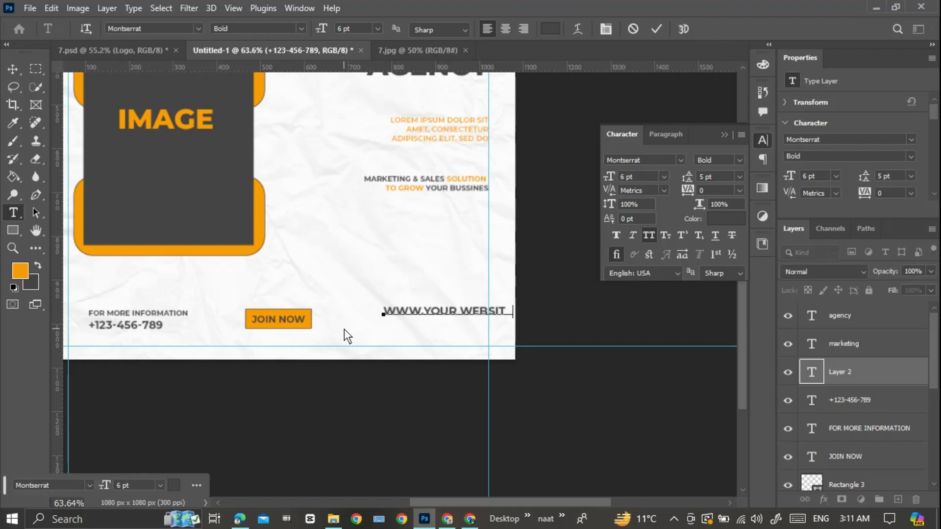
left_click_drag(513, 312, 392, 316)
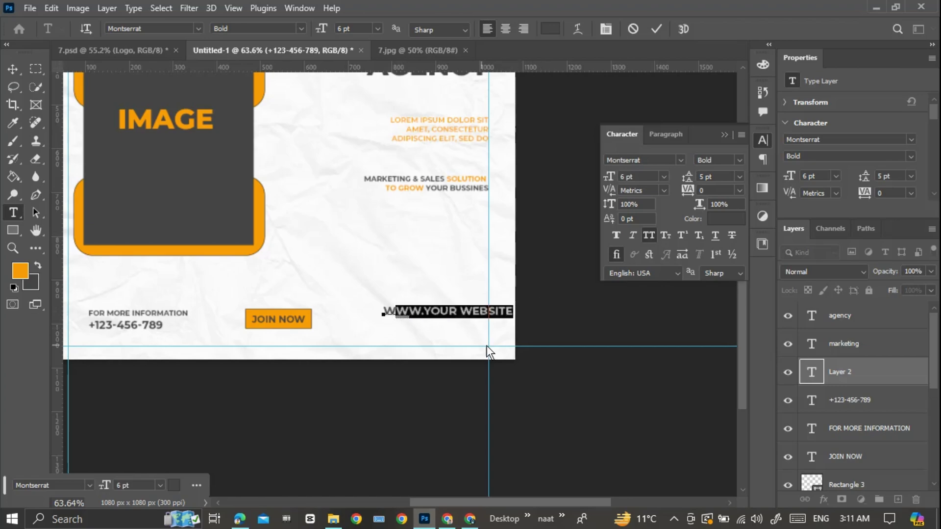
left_click_drag(515, 316, 254, 1)
left_click_drag(343, 29, 310, 30)
type("5")
left_click_drag(466, 321, 460, 324)
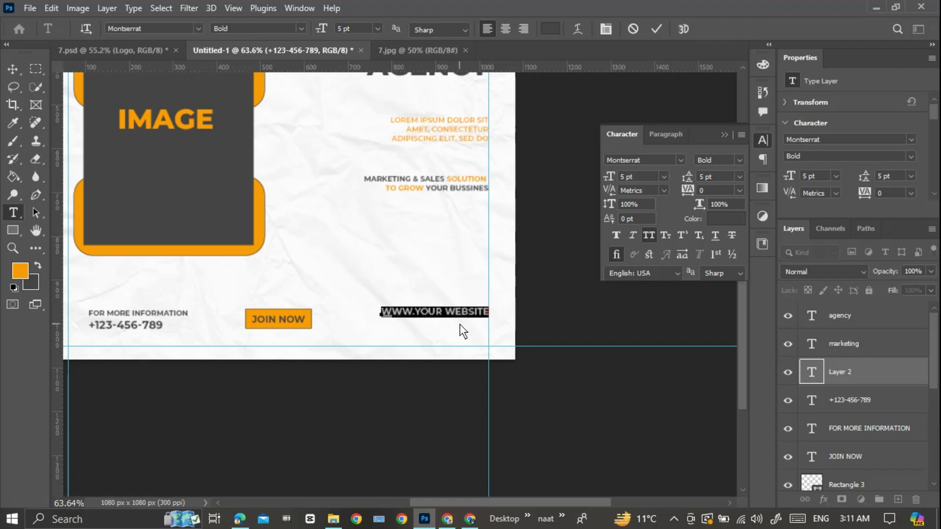
left_click(656, 30)
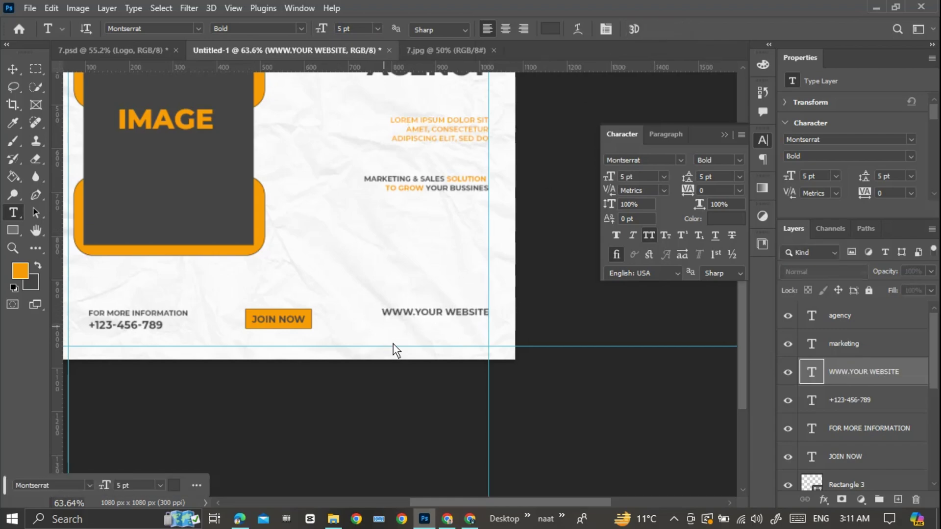
left_click(385, 326)
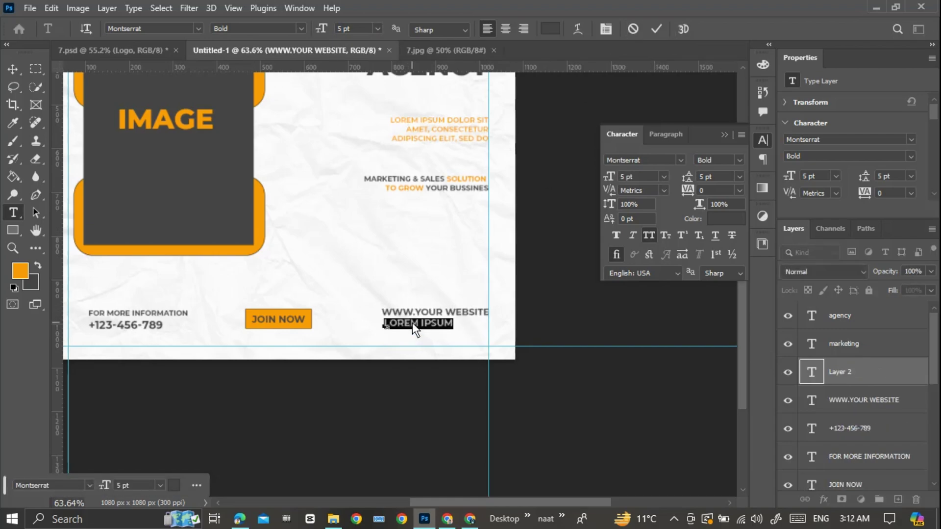
type("VIS")
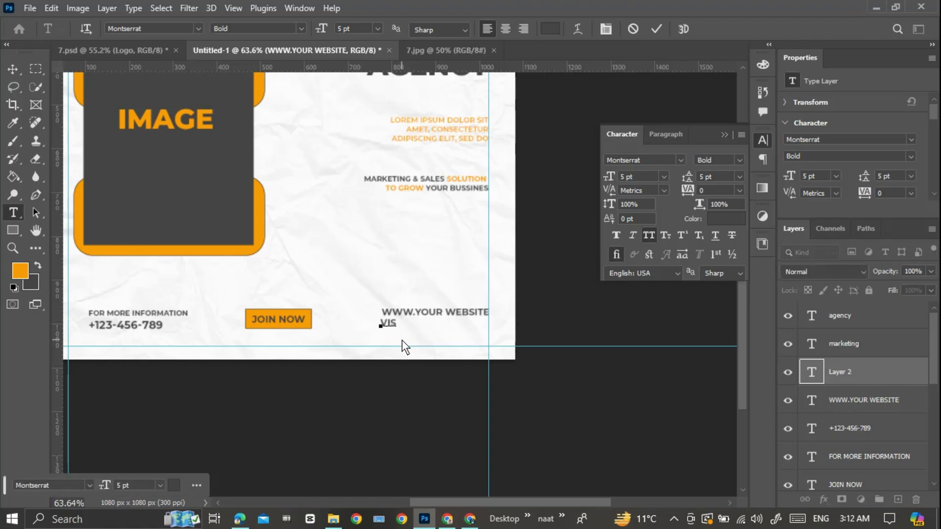
type("IT YOUR WEBSITE")
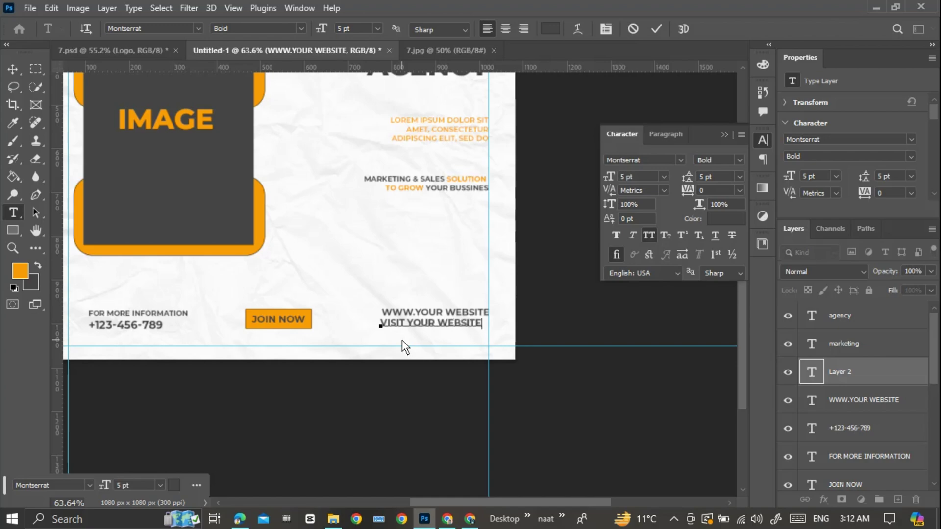
left_click(656, 29)
key("v")
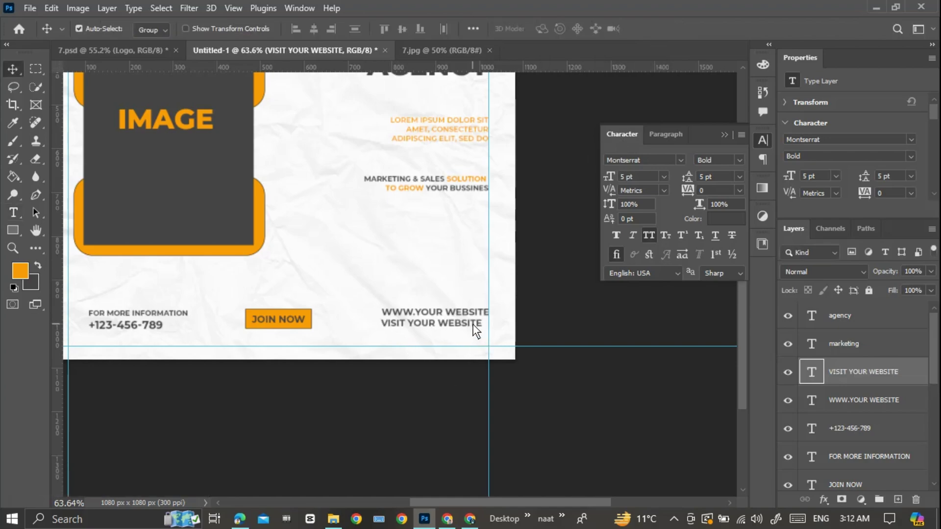
left_click_drag(472, 323, 475, 318)
left_click(475, 314)
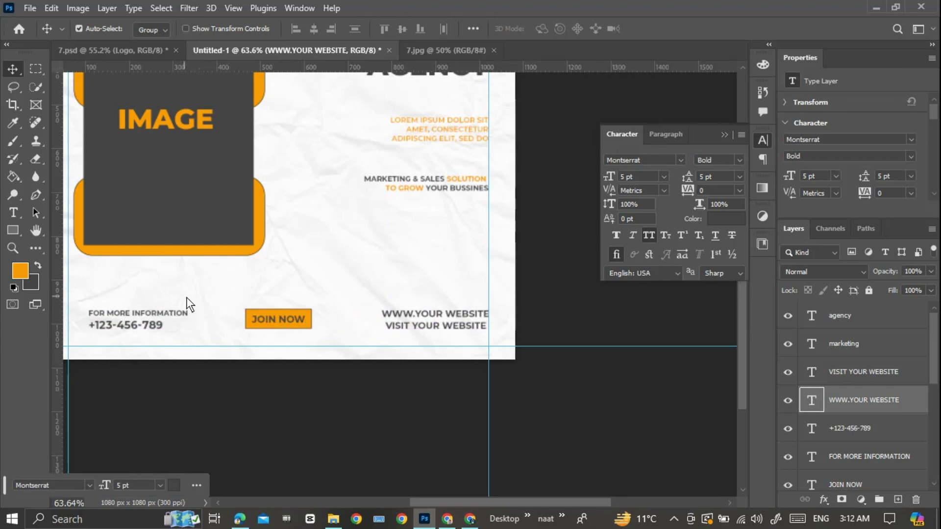
Move FOR MORE INFORMATION and the phone number text together to the left margin guide
left_click_drag(190, 297, 119, 325)
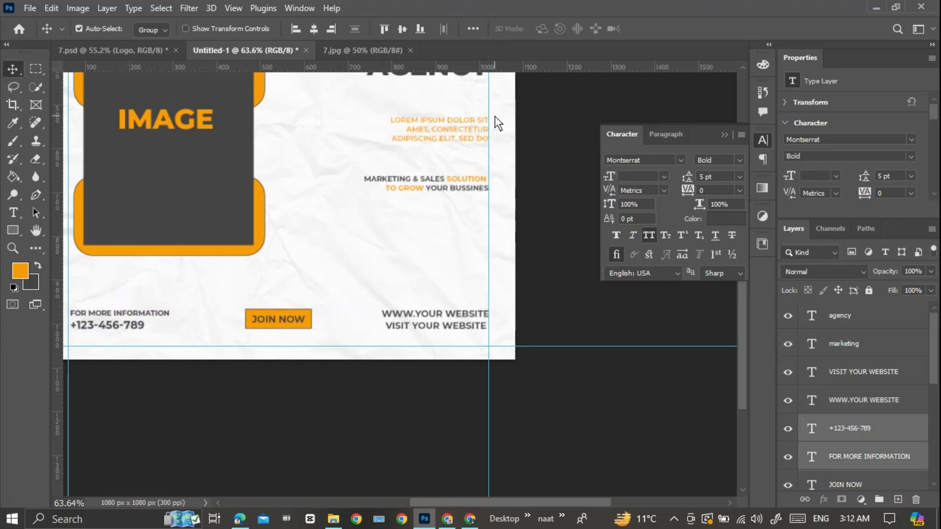
scroll(407, 304, "down", 5)
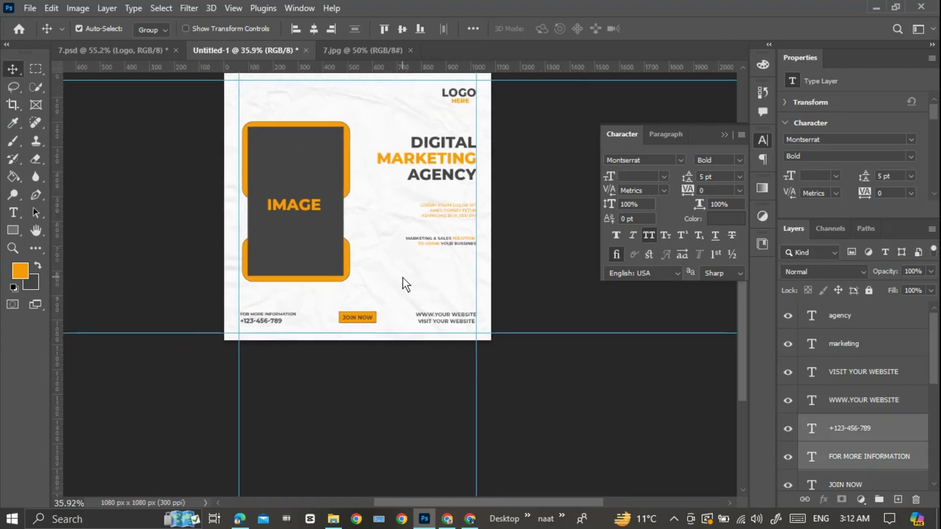